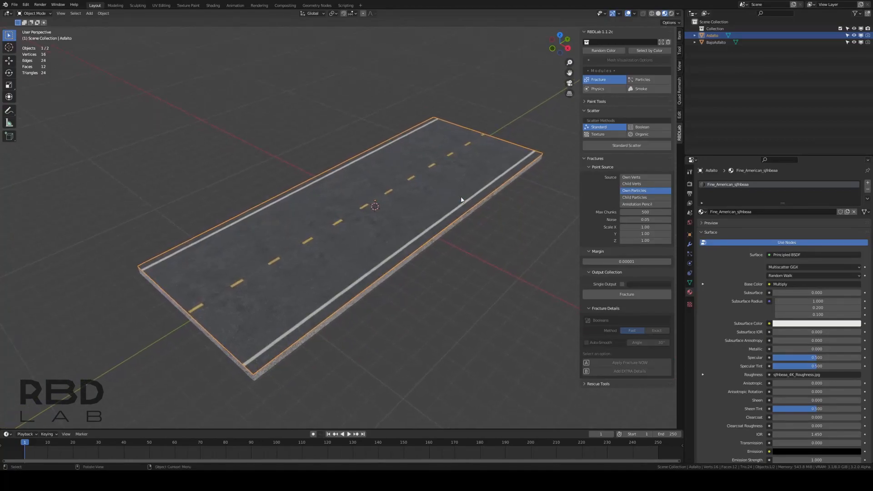
# Add a cube mesh at the centre of the road and adjust its height along Z.
pyautogui.moveTo(381, 242); pyautogui.dragTo(418, 230, button='middle')
pyautogui.moveTo(434, 134); pyautogui.dragTo(467, 140, button='middle')
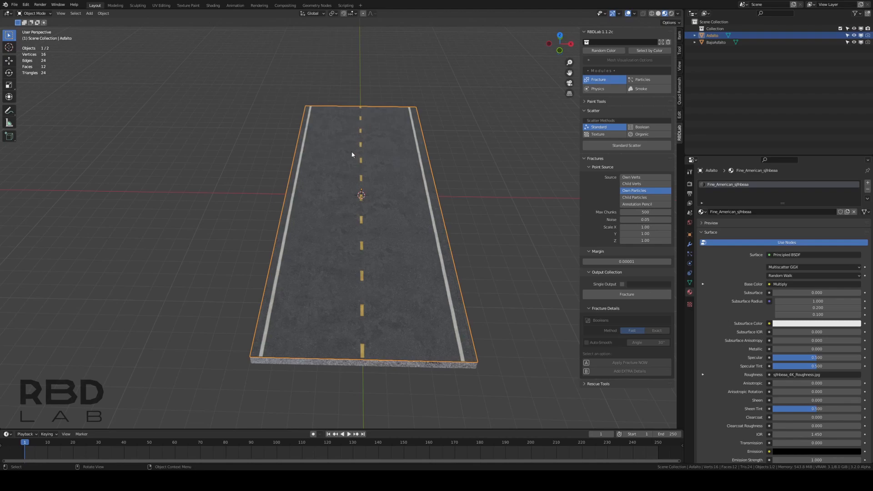
pyautogui.moveTo(355, 350)
pyautogui.mouseDown(button='middle')
pyautogui.moveTo(365, 335)
pyautogui.moveTo(354, 334)
pyautogui.mouseUp(button='middle')
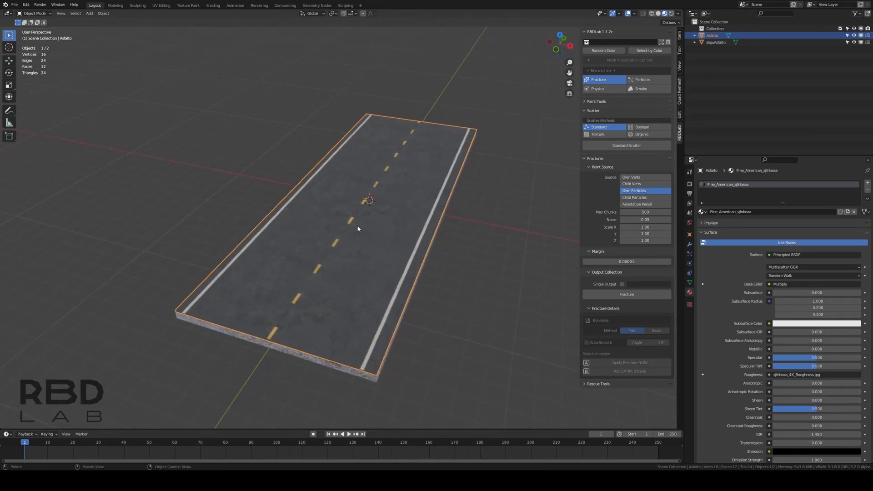
pyautogui.hotkey('shift', 'a')
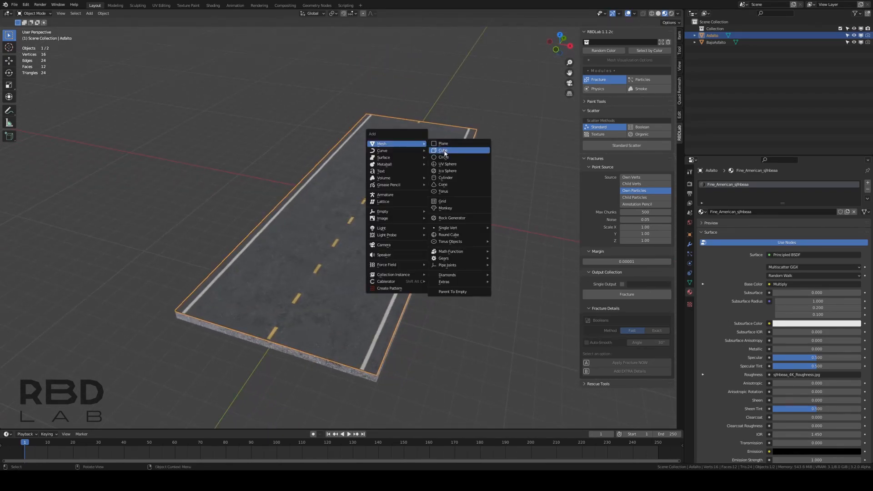
pyautogui.click(444, 150)
pyautogui.moveTo(417, 193); pyautogui.dragTo(393, 193, button='middle')
pyautogui.press('g')
pyautogui.press('z')
pyautogui.click(392, 188)
# Scale the cube into a flat slab, thin in Z, running the road's length along Y and covering its middle strip in X.
pyautogui.press('s')
pyautogui.press('z')
pyautogui.click(387, 212)
pyautogui.press('s')
pyautogui.press('y')
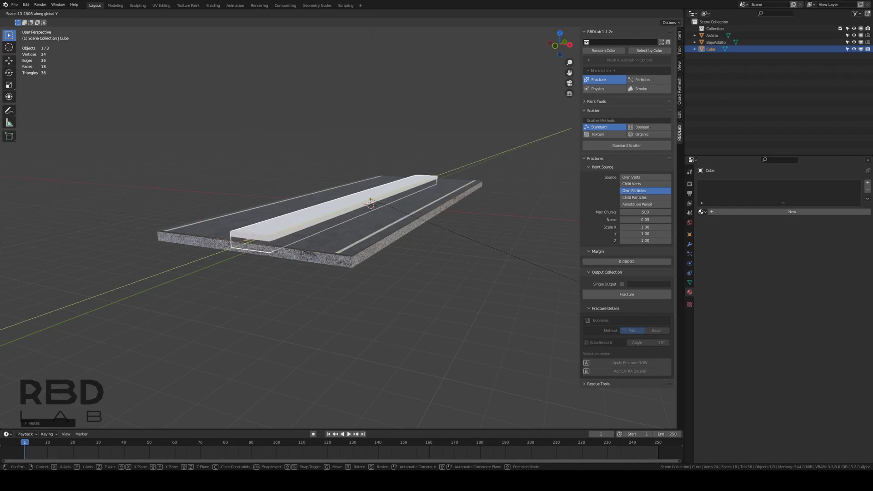
pyautogui.click(474, 222)
pyautogui.moveTo(474, 222); pyautogui.dragTo(389, 229, button='middle')
pyautogui.press('s')
pyautogui.press('x')
pyautogui.click(386, 235)
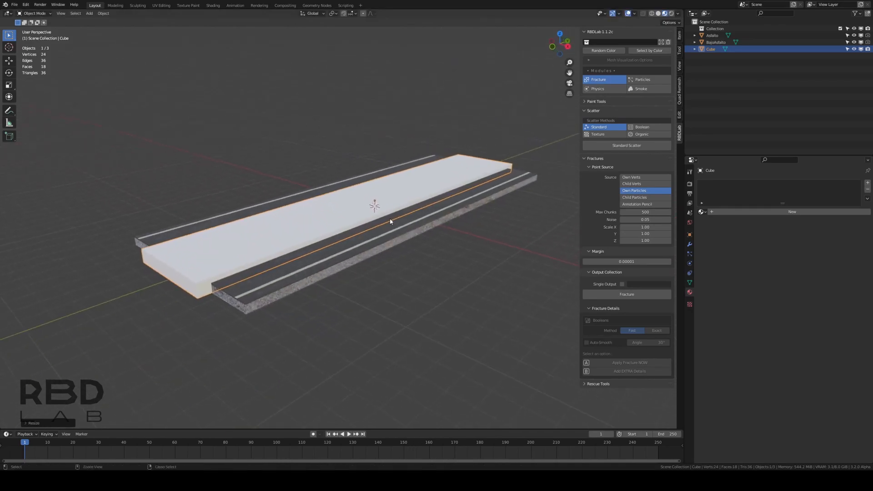
# Apply the cube's object transform and switch the viewport to solid shading.
pyautogui.hotkey('ctrl', 'a')
pyautogui.click(376, 235)
pyautogui.click(659, 14)
pyautogui.moveTo(357, 199); pyautogui.dragTo(377, 196, button='middle')
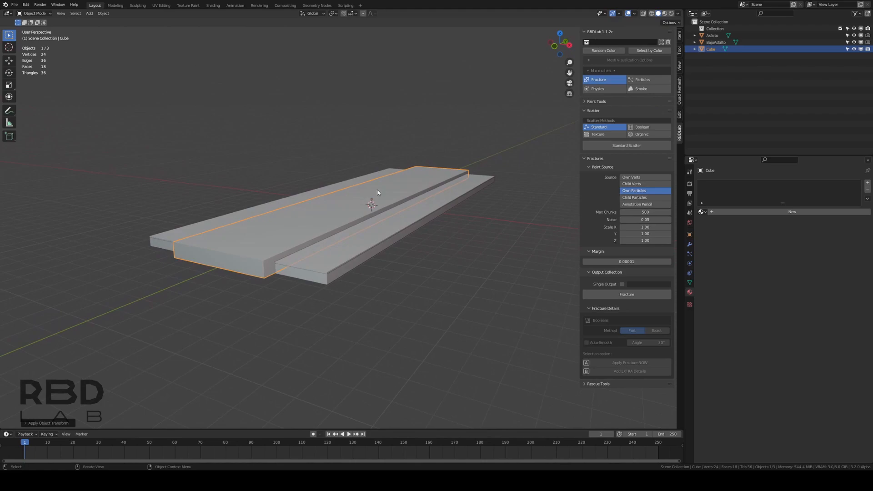
# Fill the cube with a Standard Scatter from its volume at a density of 50000 and accept it.
pyautogui.click(626, 145)
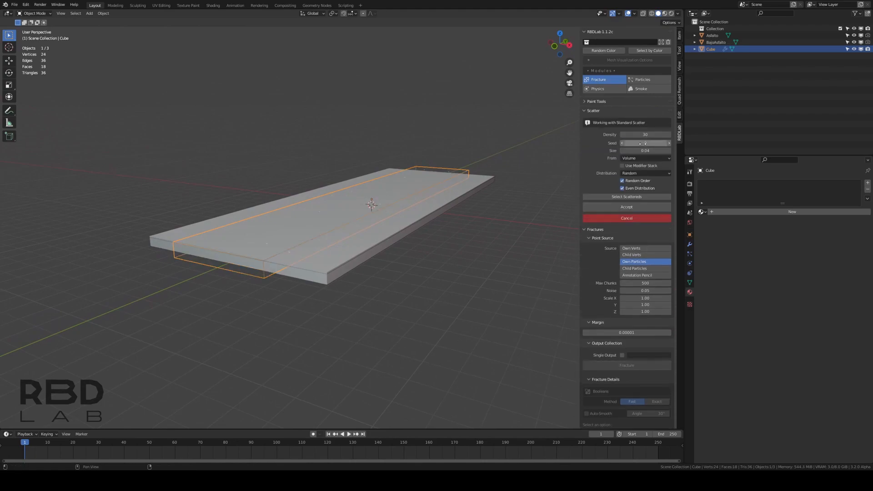
pyautogui.click(645, 135)
pyautogui.write('50000')
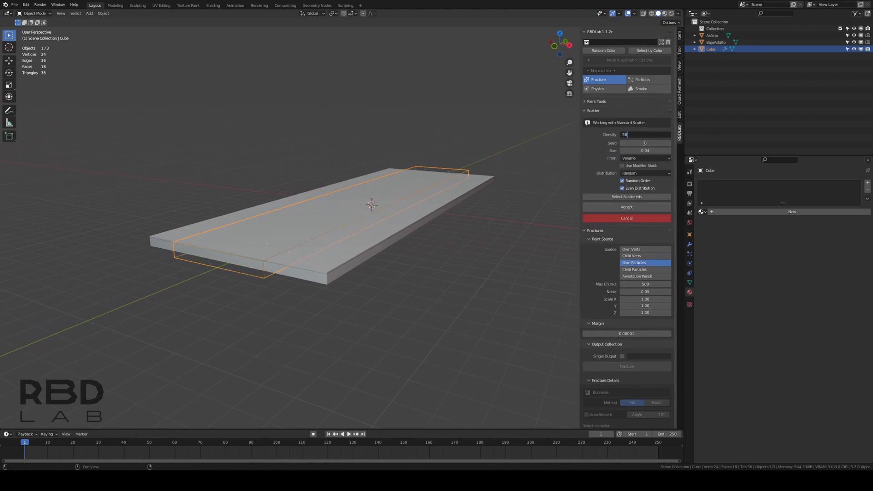
pyautogui.press('Return')
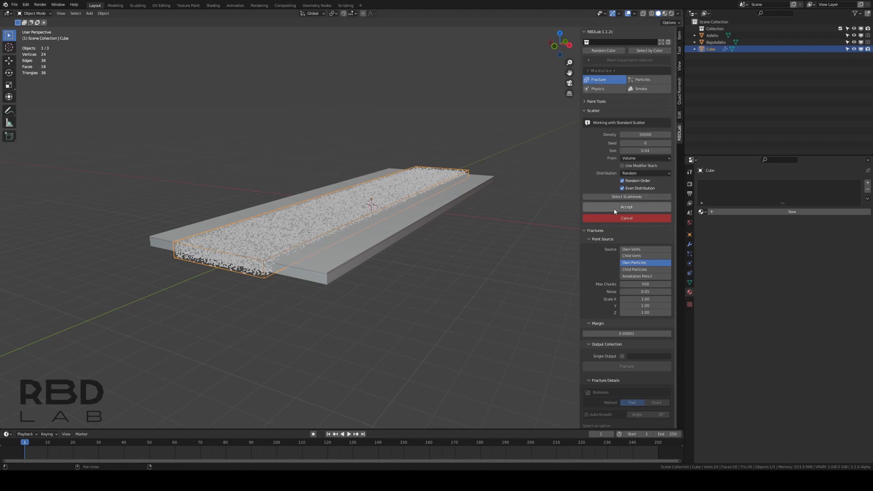
pyautogui.click(626, 207)
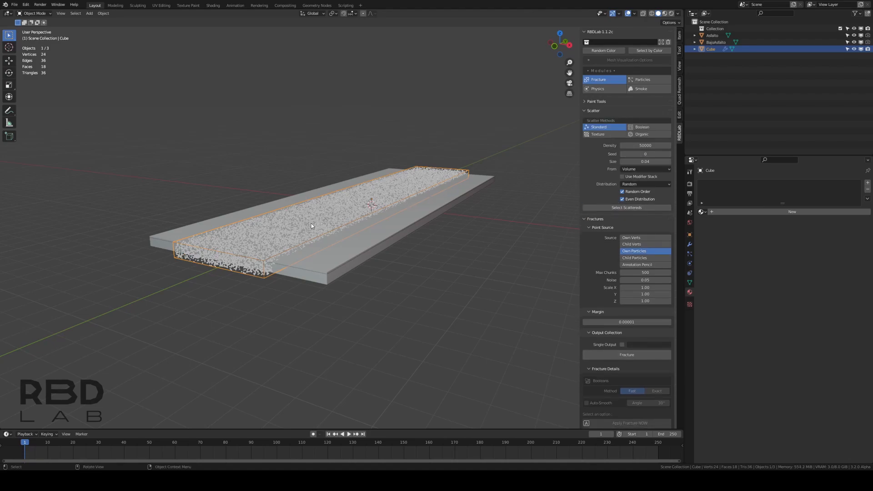
# Duplicate the particle-filled cube and raise the copy along Z well above the road.
pyautogui.moveTo(349, 247); pyautogui.dragTo(283, 224, button='middle')
pyautogui.moveTo(397, 301); pyautogui.dragTo(443, 162, button='middle')
pyautogui.hotkey('shift', 'd')
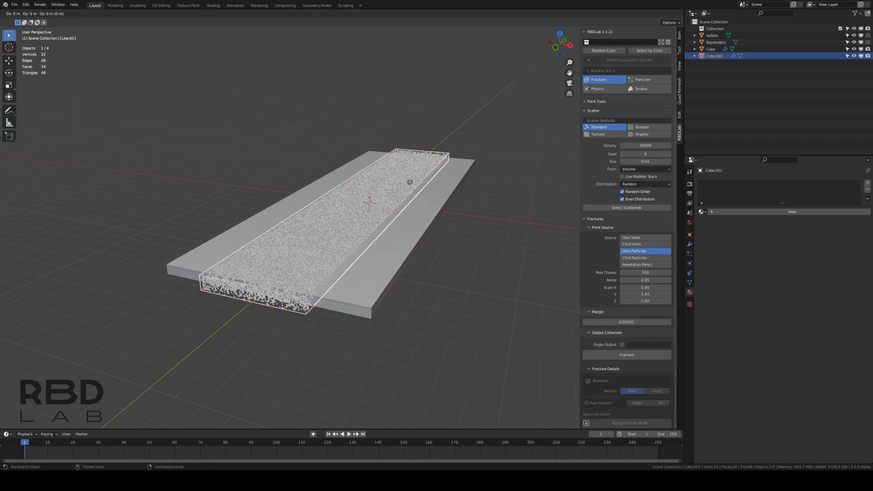
pyautogui.press('z')
pyautogui.click(401, 84)
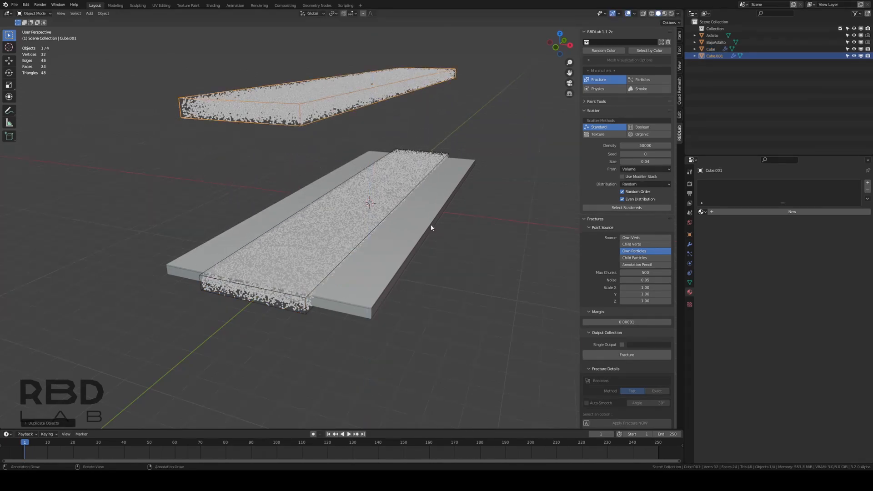
# Parent the lower particle-filled cube to the Asfalto road layer with the Object option.
pyautogui.click(374, 314)
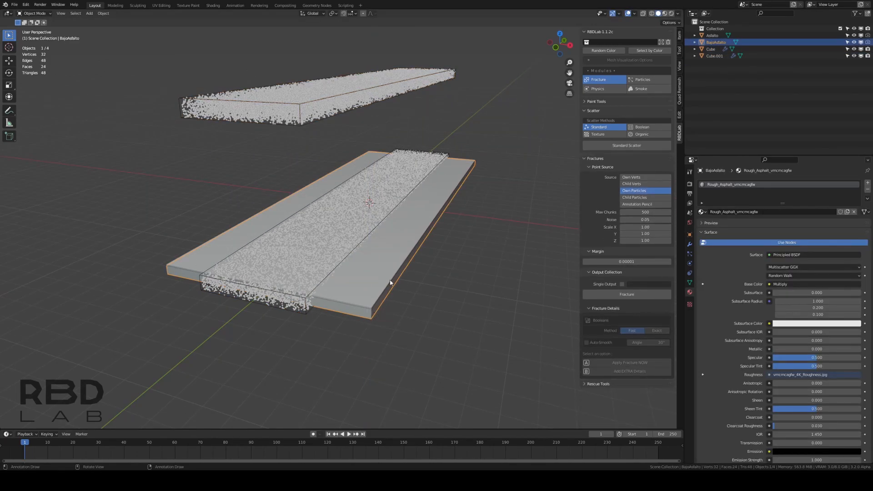
pyautogui.click(437, 151)
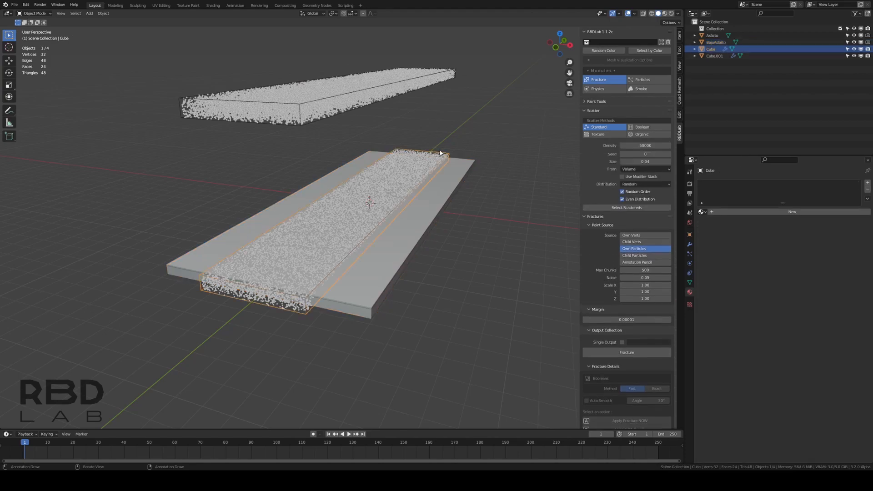
pyautogui.keyDown('shift'); pyautogui.click(461, 166); pyautogui.keyUp('shift')
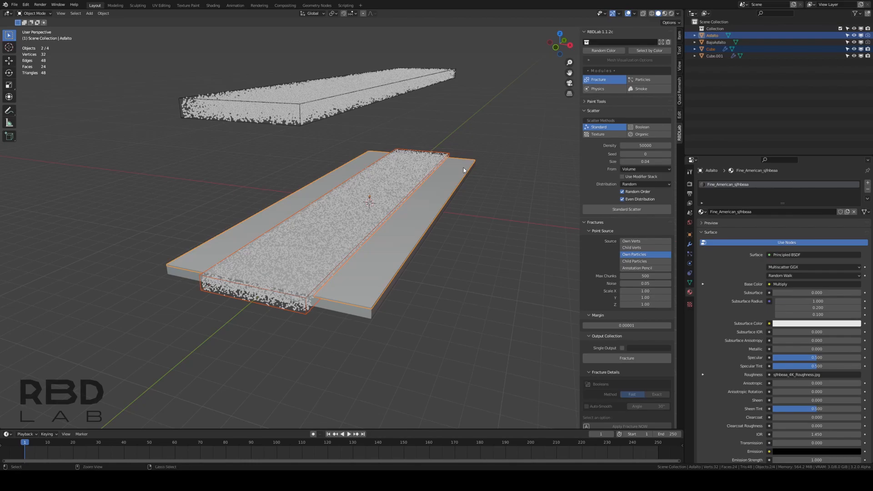
pyautogui.hotkey('ctrl', 'p')
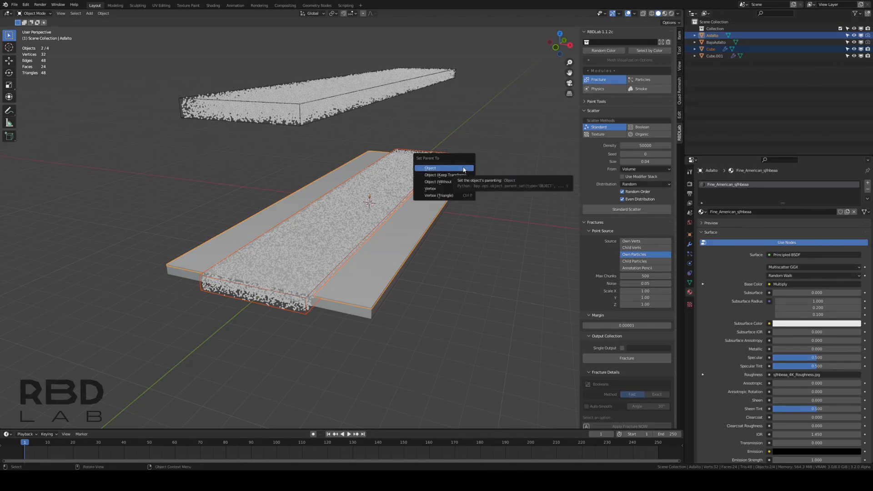
pyautogui.click(463, 170)
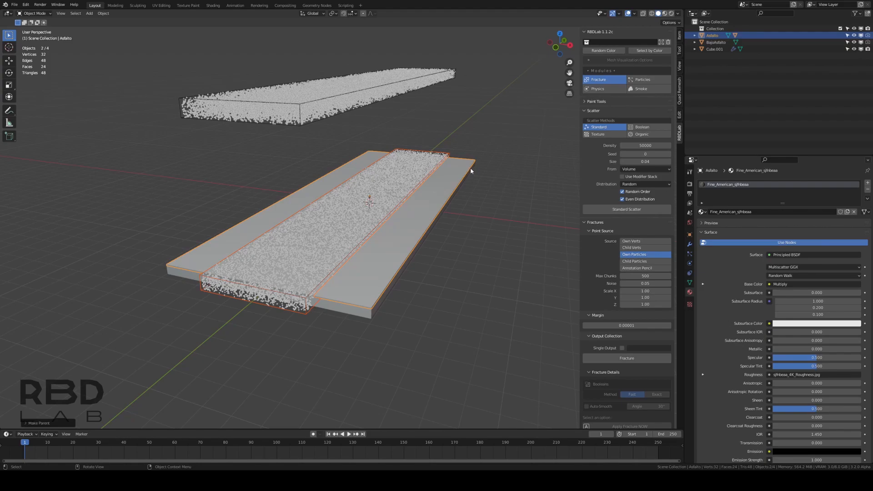
# Fracture the Asfalto layer using Child Particles as the point source and a maximum of 1000 chunks.
pyautogui.moveTo(464, 152); pyautogui.dragTo(466, 168, button='middle')
pyautogui.click(463, 162)
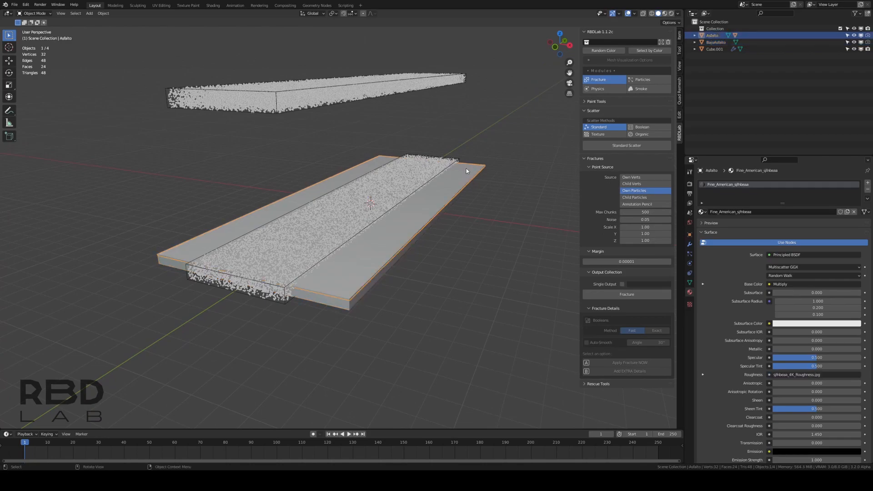
pyautogui.click(642, 197)
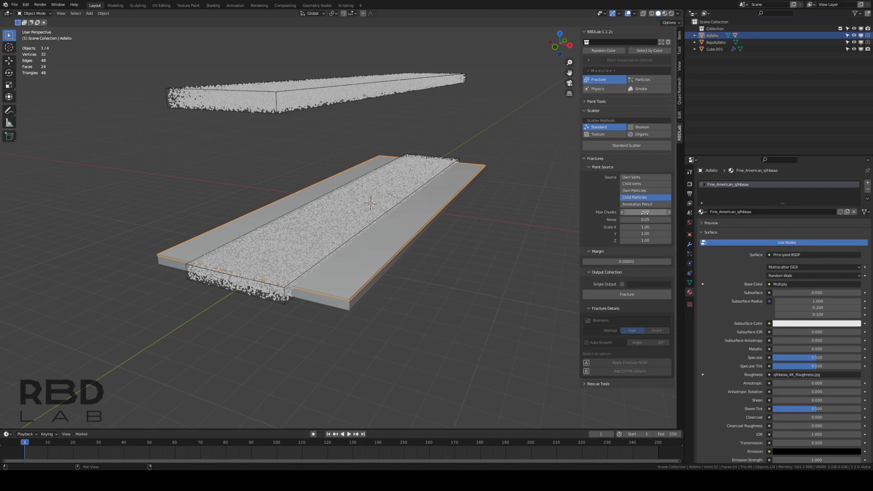
pyautogui.moveTo(452, 161); pyautogui.dragTo(518, 214, button='middle')
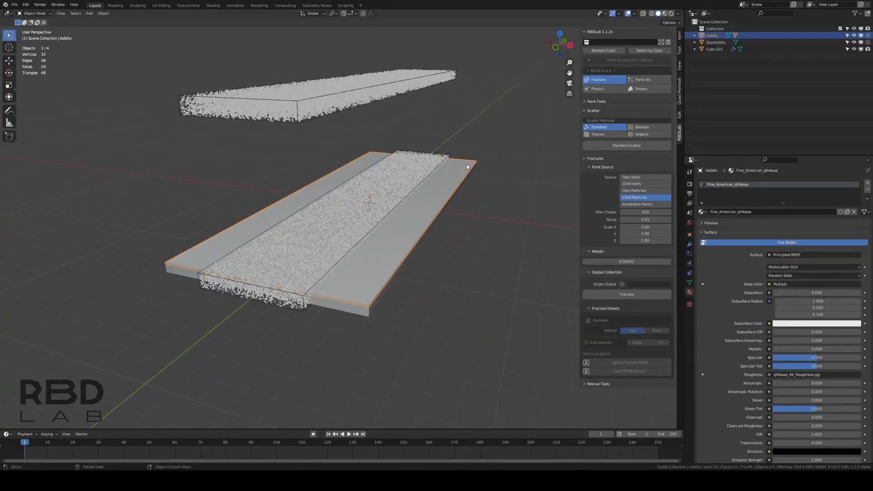
pyautogui.click(635, 212)
pyautogui.write('1000')
pyautogui.press('Return')
pyautogui.click(637, 295)
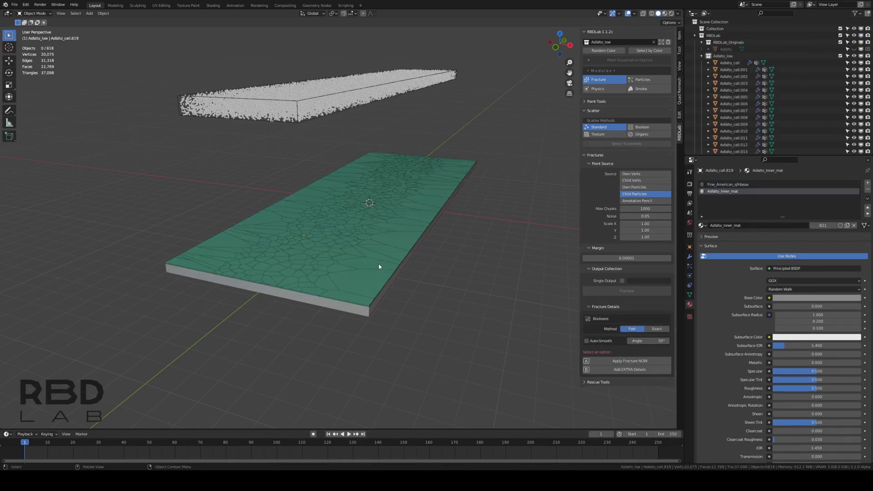
# Collapse the Asfalto_low collection and hide the raised duplicate Cube.001.
pyautogui.moveTo(492, 249); pyautogui.dragTo(457, 252, button='middle')
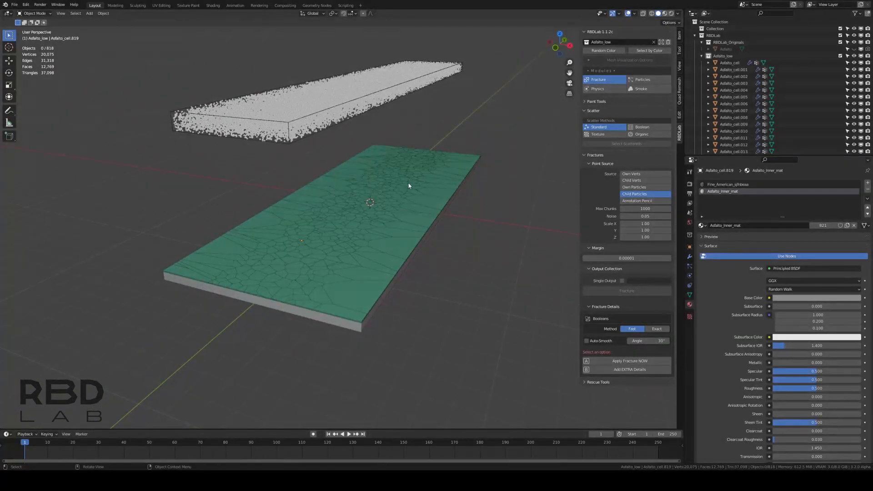
pyautogui.click(701, 55)
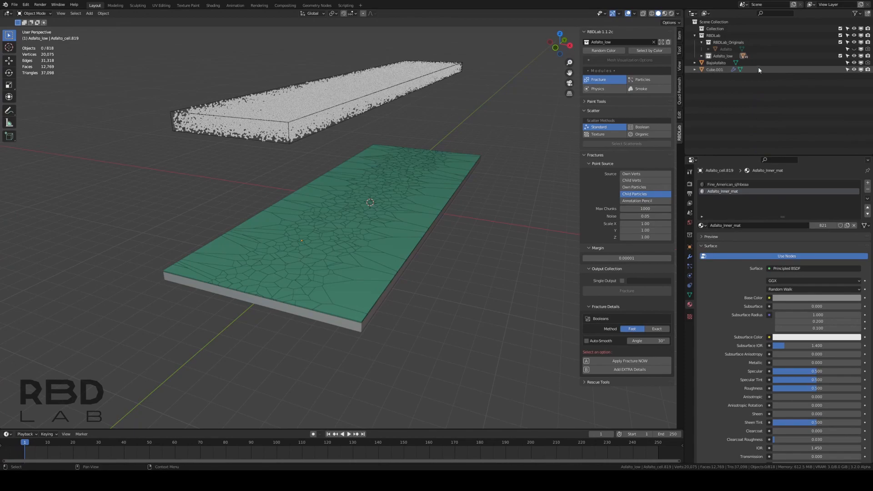
pyautogui.click(854, 69)
pyautogui.scroll(5, 394, 259)
pyautogui.moveTo(410, 247); pyautogui.dragTo(417, 234, button='middle')
pyautogui.scroll(-3, 417, 234)
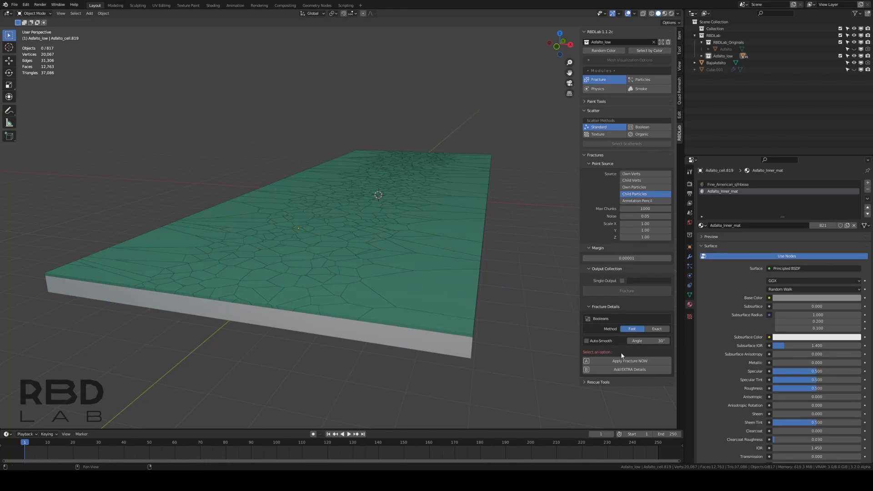
# Add EXTRA details to the fractured Asfalto chunks.
pyautogui.click(622, 369)
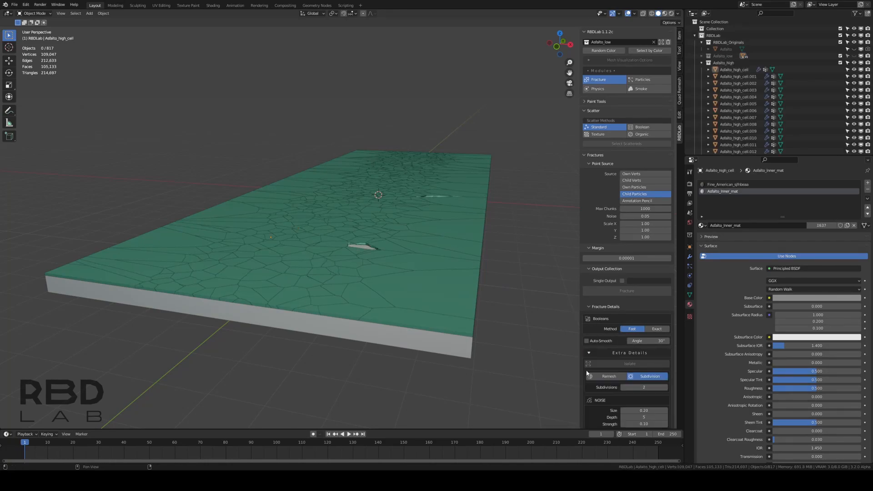
pyautogui.moveTo(504, 291); pyautogui.dragTo(518, 277, button='middle')
pyautogui.scroll(-1, 497, 310)
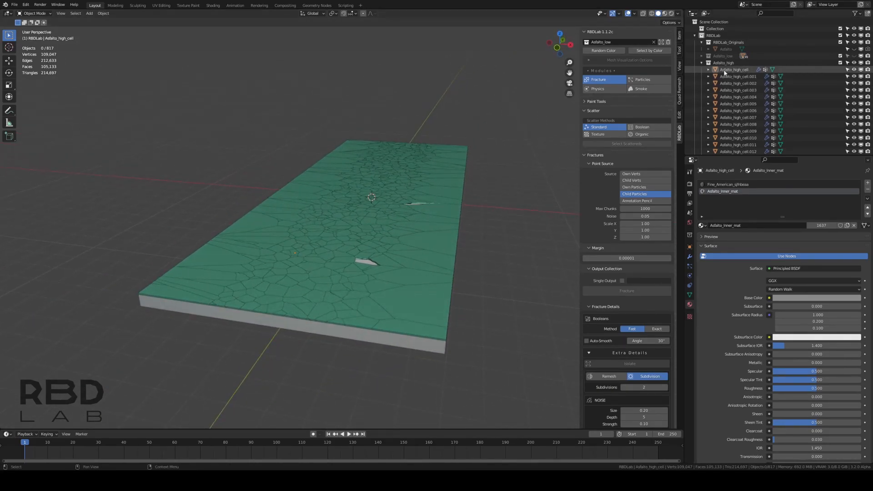
# Collapse the Asfalto_high collection and hide the BajoAsfalto base layer.
pyautogui.click(702, 63)
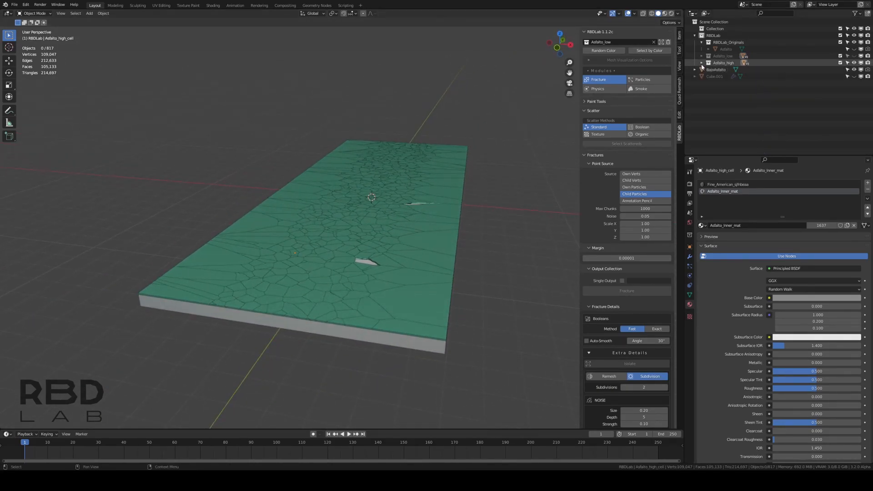
pyautogui.click(854, 70)
pyautogui.moveTo(536, 254); pyautogui.dragTo(486, 202, button='middle')
pyautogui.scroll(-2, 478, 211)
pyautogui.moveTo(418, 208); pyautogui.dragTo(395, 246, button='middle')
pyautogui.scroll(-2, 627, 346)
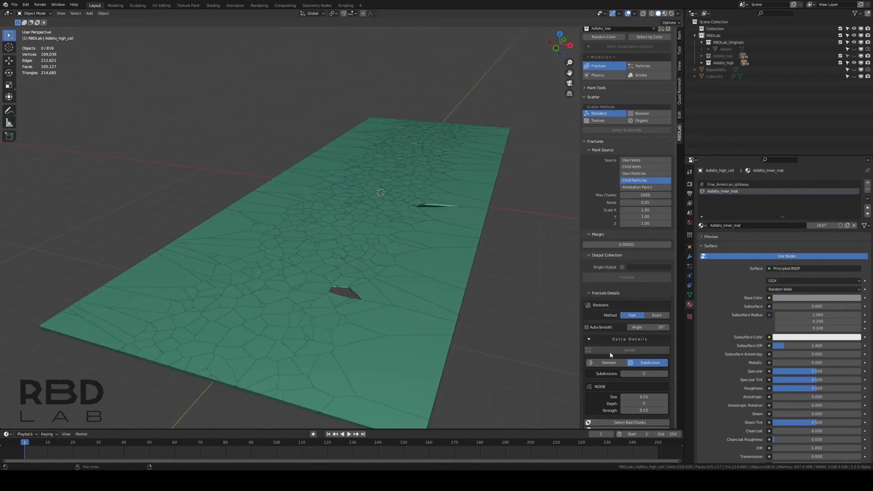
# Set the Extra Details subdivisions to 5, trying 4 first.
pyautogui.click(641, 346)
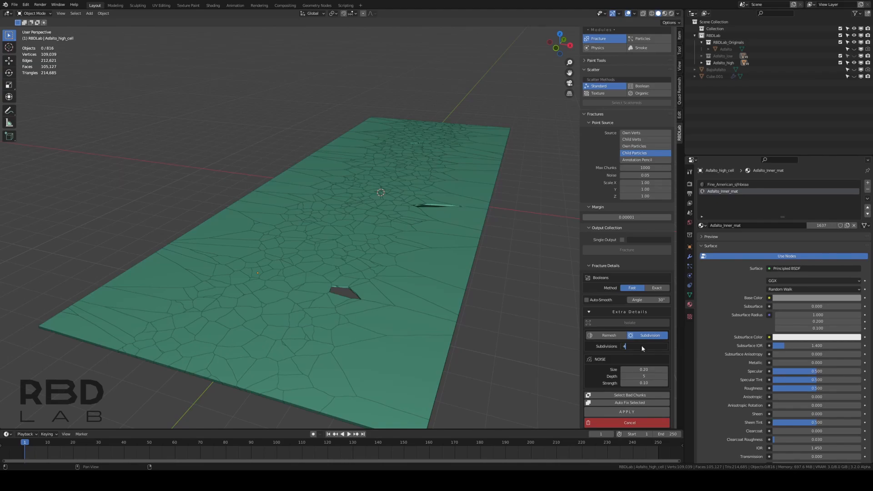
pyautogui.write('4')
pyautogui.press('Return')
pyautogui.click(636, 347)
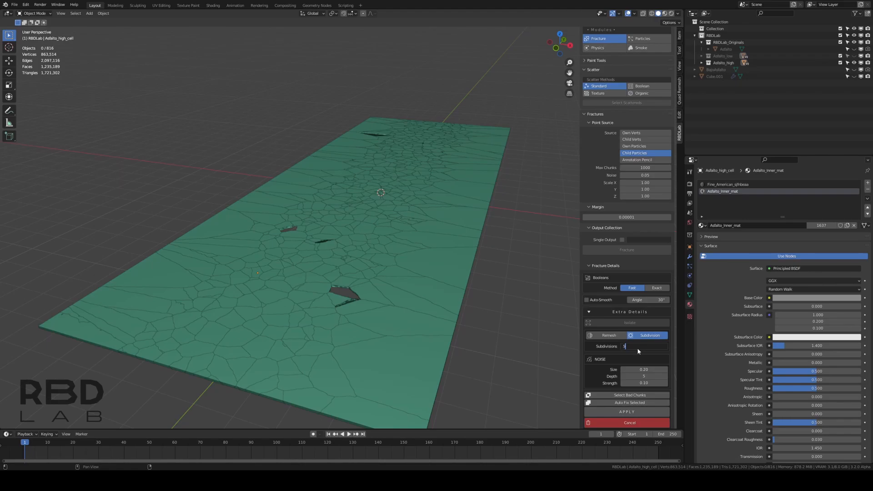
pyautogui.press('Return')
# Set the Extra Details noise size to 0.16 and its strength to 0.12.
pyautogui.click(641, 370)
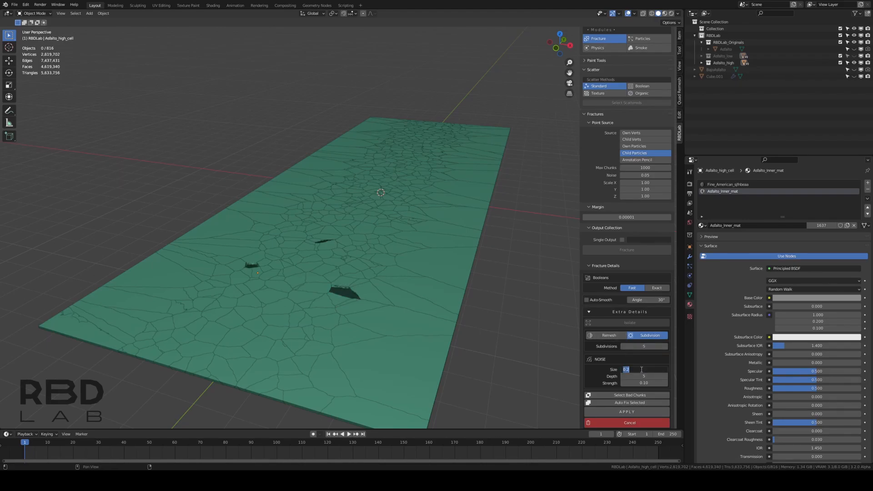
pyautogui.write('0.16')
pyautogui.press('Return')
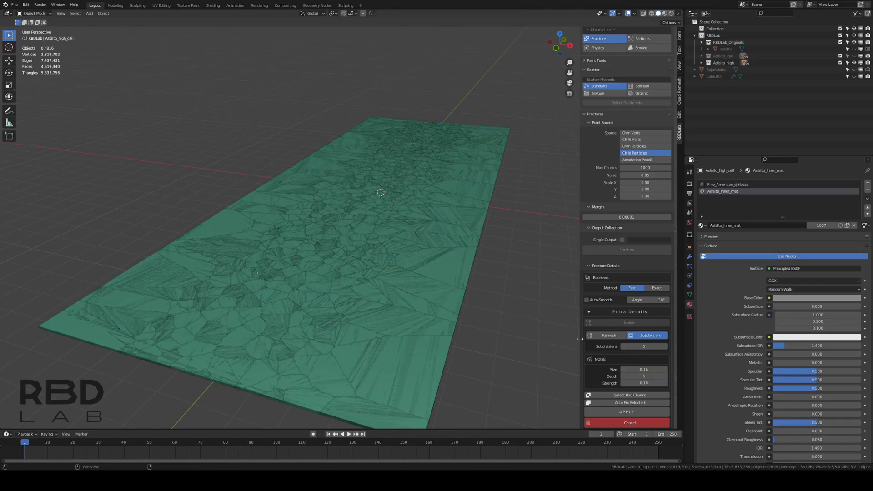
pyautogui.click(639, 382)
pyautogui.write('0.12')
pyautogui.press('Return')
# Isolate the group of chunks at the road's near corner to inspect their broken edges, exit isolation and clear the selection.
pyautogui.moveTo(496, 307); pyautogui.dragTo(459, 308, button='middle')
pyautogui.scroll(4, 346, 268)
pyautogui.scroll(-3, 380, 283)
pyautogui.scroll(-2, 460, 308)
pyautogui.moveTo(464, 302); pyautogui.dragTo(322, 360)
pyautogui.click(605, 322)
pyautogui.moveTo(575, 323); pyautogui.dragTo(298, 285, button='middle')
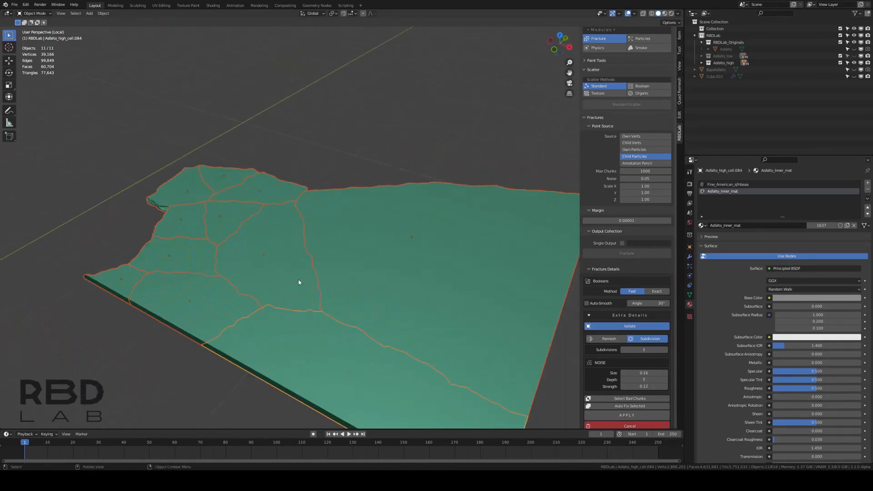
pyautogui.click(586, 326)
pyautogui.moveTo(444, 265); pyautogui.dragTo(406, 214, button='middle')
pyautogui.moveTo(482, 166); pyautogui.dragTo(399, 245, button='middle')
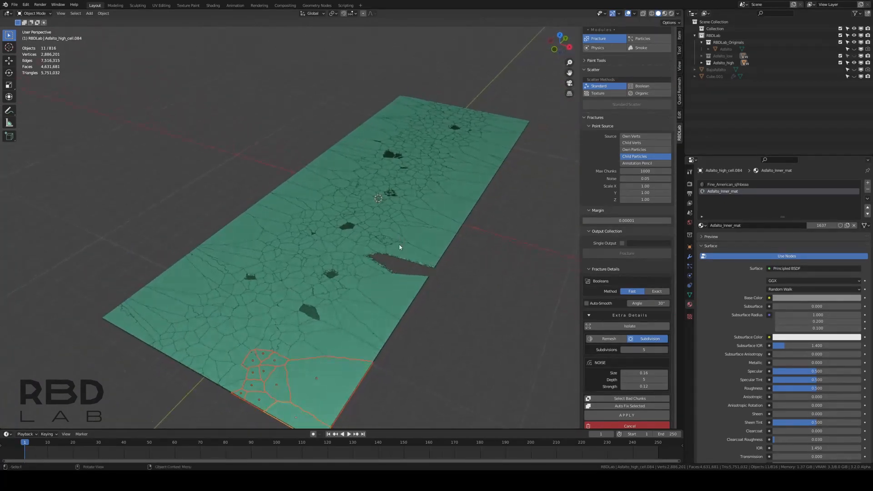
pyautogui.click(484, 285)
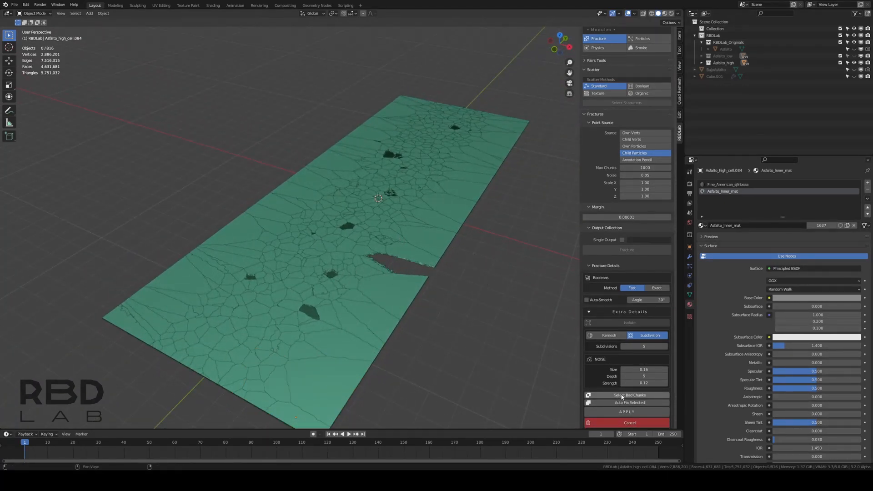
# Select the bad chunks, view the road from above and remove those in its upper half from the selection.
pyautogui.click(636, 397)
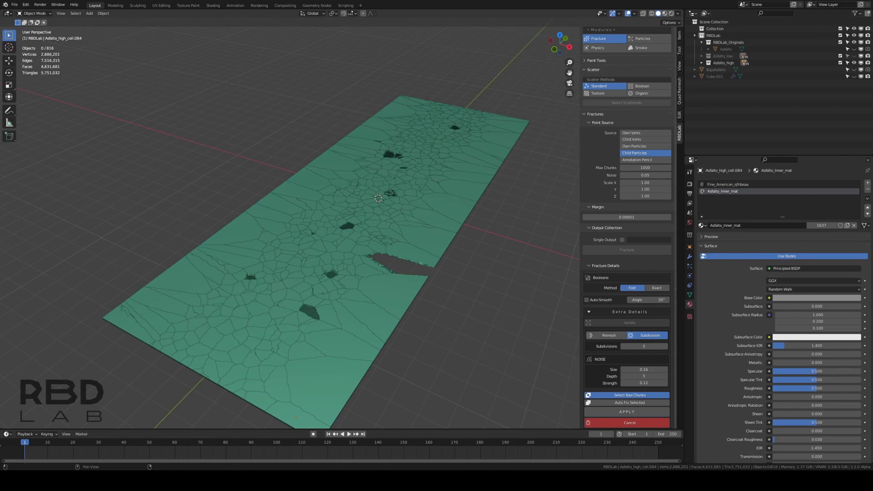
pyautogui.moveTo(375, 178); pyautogui.dragTo(419, 268, button='middle')
pyautogui.moveTo(363, 260); pyautogui.dragTo(460, 209, button='middle')
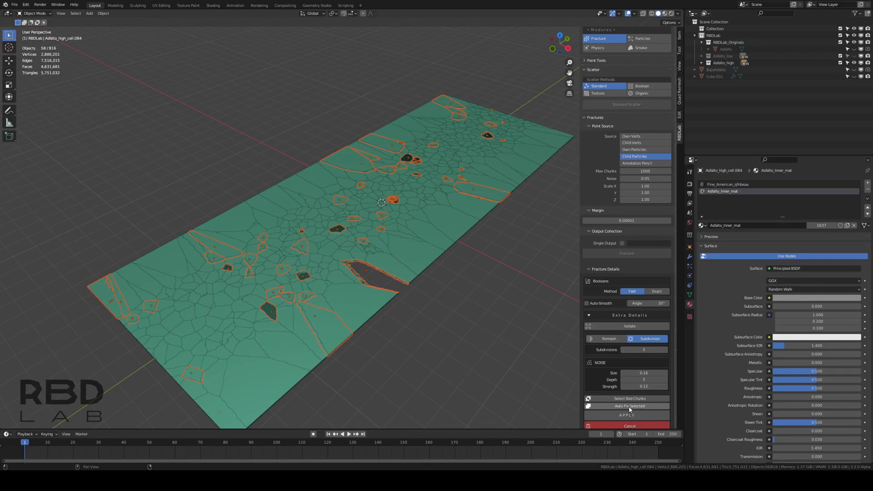
pyautogui.press('KP_7')
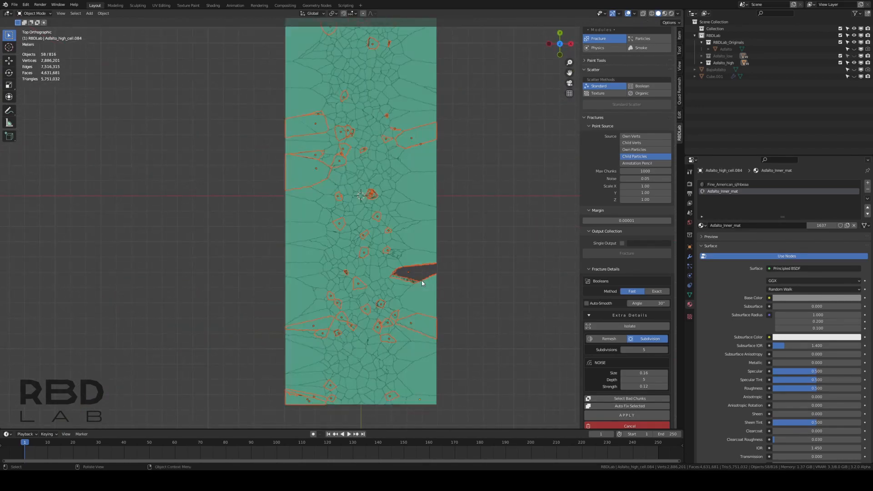
pyautogui.scroll(-2, 422, 281)
pyautogui.moveTo(465, 41); pyautogui.dragTo(246, 267)
# Scale the remaining selected bad chunks slightly along the global Z axis to repair them.
pyautogui.moveTo(429, 335); pyautogui.dragTo(427, 244, button='middle')
pyautogui.scroll(4, 305, 290)
pyautogui.scroll(2, 432, 213)
pyautogui.press('s')
pyautogui.press('z')
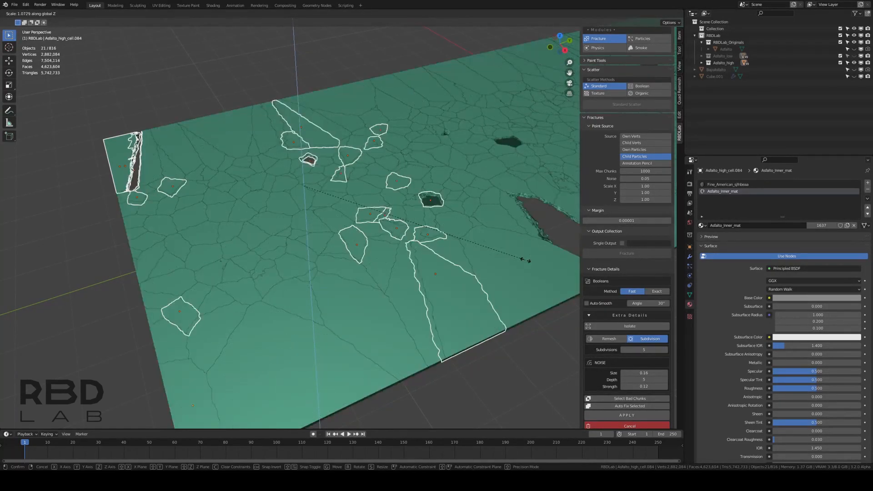
pyautogui.click(523, 261)
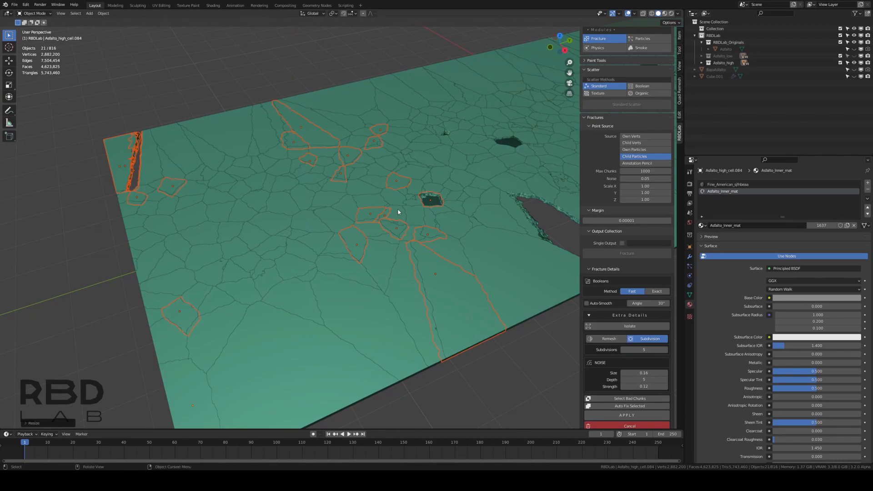
# Select the narrow broken chunk near the road's corner and scale it along the global Z axis.
pyautogui.click(120, 156)
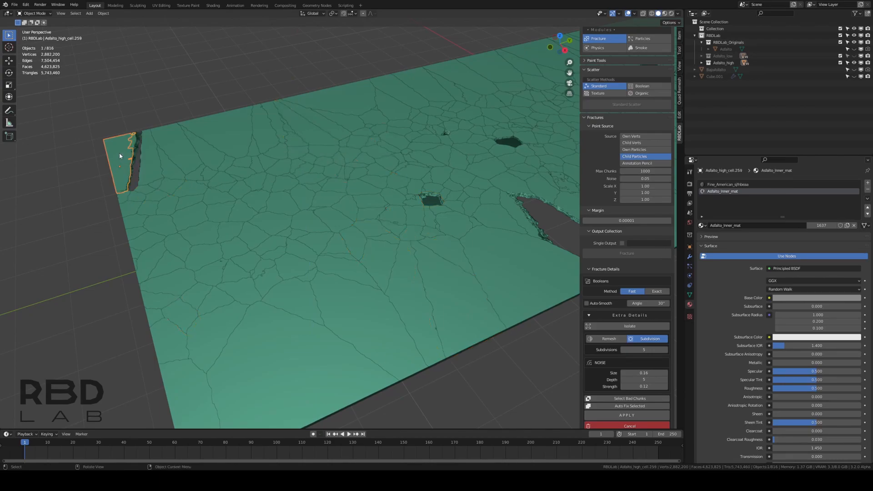
pyautogui.click(135, 170)
pyautogui.keyDown('shift'); pyautogui.moveTo(172, 163); pyautogui.dragTo(176, 164); pyautogui.keyUp('shift')
pyautogui.keyDown('shift'); pyautogui.moveTo(176, 163); pyautogui.dragTo(308, 190, button='middle'); pyautogui.keyUp('shift')
pyautogui.scroll(2, 304, 186)
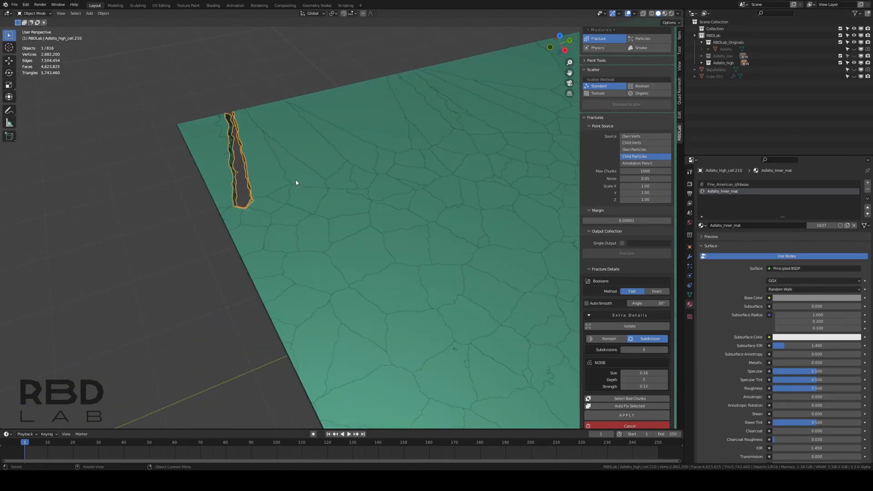
pyautogui.press('s')
pyautogui.press('z')
pyautogui.click(399, 189)
# Select the small hollow chunk in the middle of the road's near half and scale it along Z.
pyautogui.moveTo(358, 189); pyautogui.dragTo(203, 190, button='middle')
pyautogui.click(383, 201)
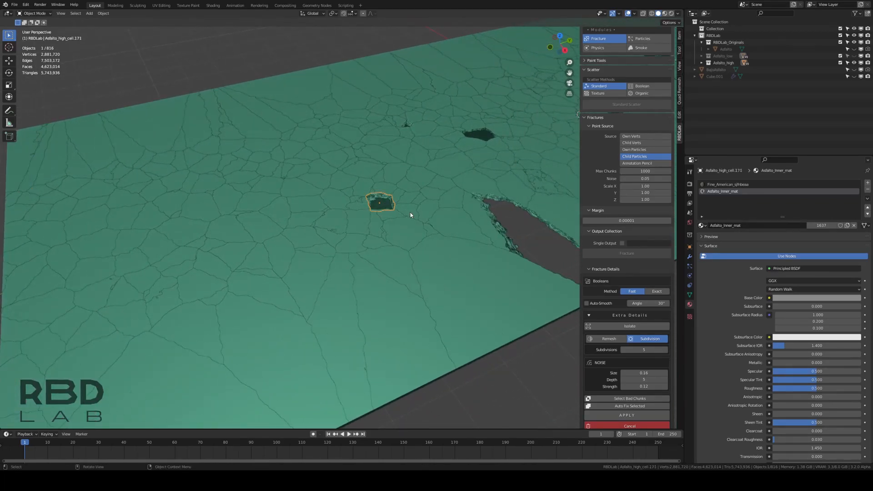
pyautogui.press('s')
pyautogui.press('z')
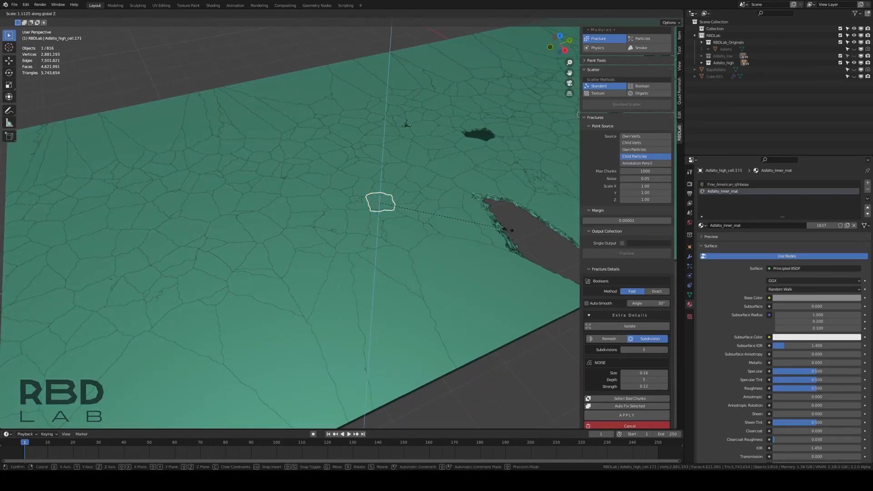
pyautogui.click(478, 224)
# From the road's underside, select the broken chunk beside the one just repaired and scale it along Z.
pyautogui.moveTo(477, 224); pyautogui.dragTo(431, 187, button='middle')
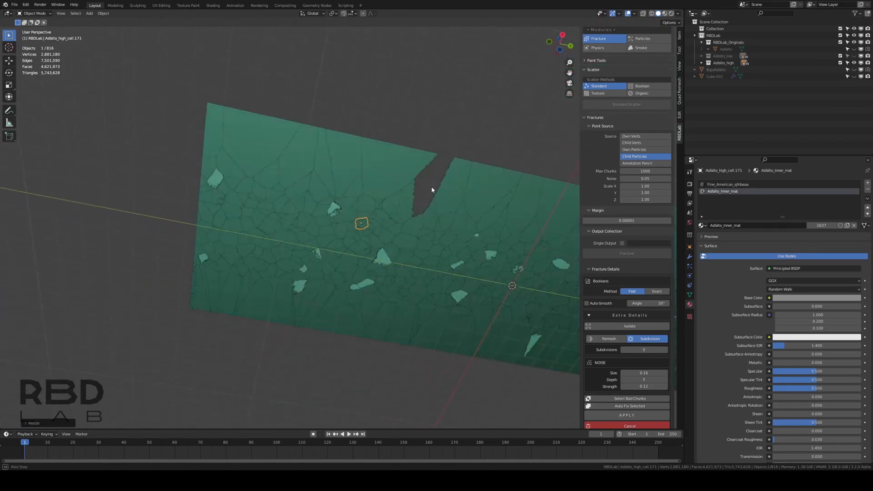
pyautogui.click(333, 213)
pyautogui.scroll(3, 333, 214)
pyautogui.press('s')
pyautogui.press('z')
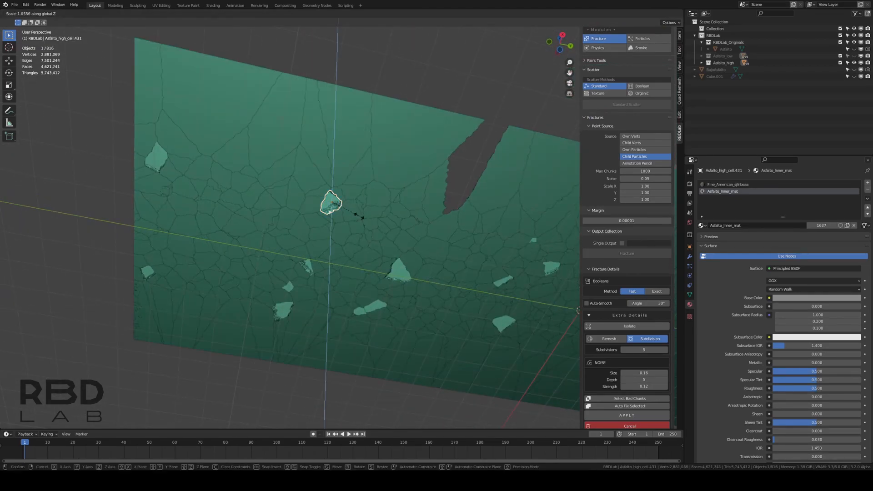
pyautogui.click(452, 244)
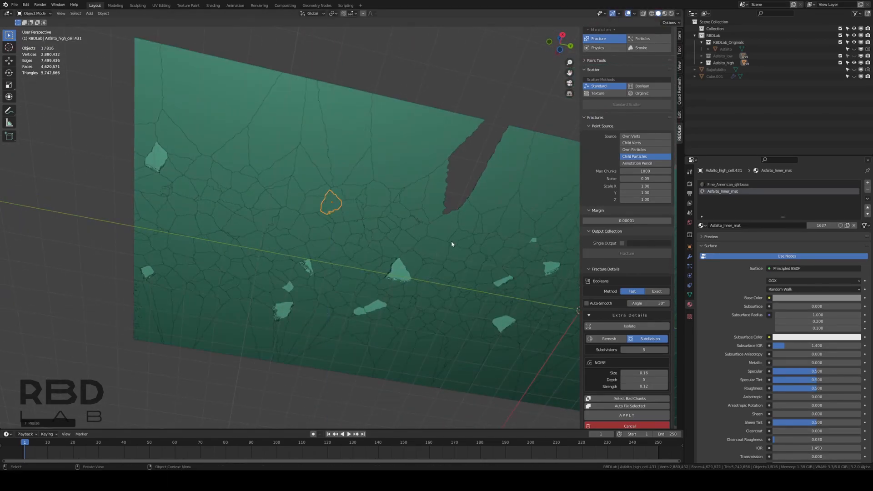
# Scale the two broken chunks near the road's short end along Z, one after the other.
pyautogui.click(157, 160)
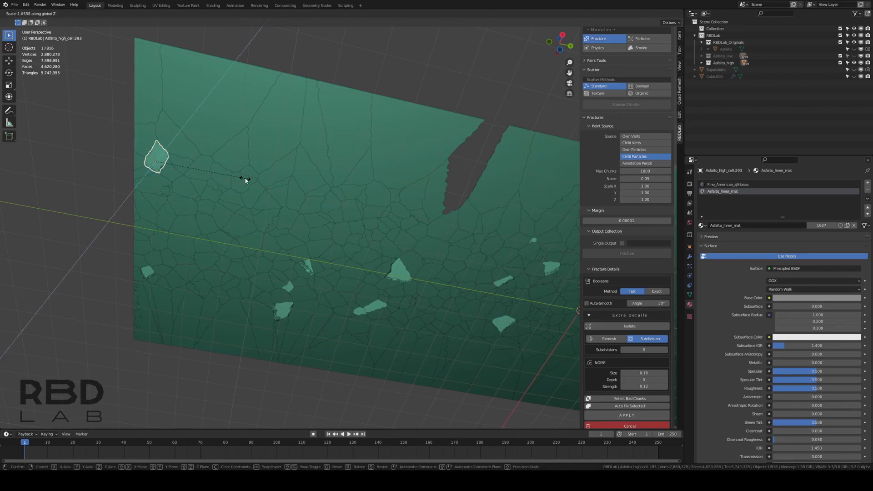
pyautogui.press('s')
pyautogui.press('z')
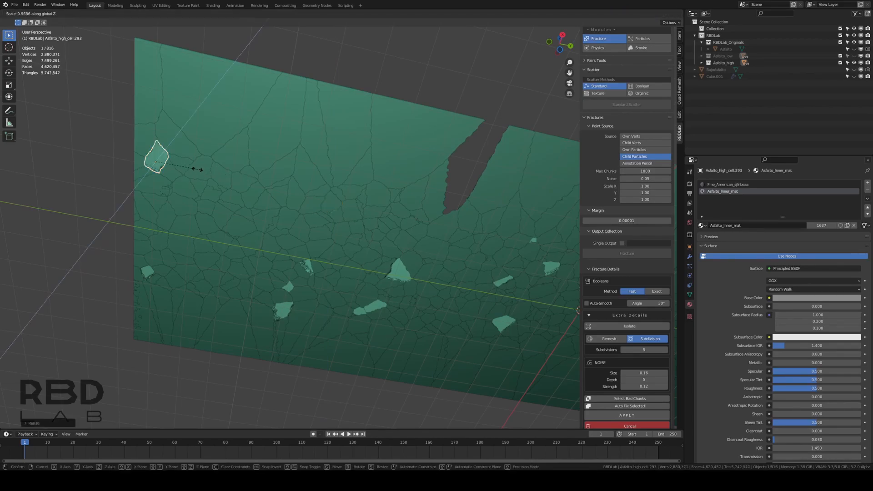
pyautogui.click(203, 174)
pyautogui.click(141, 278)
pyautogui.press('s')
pyautogui.press('z')
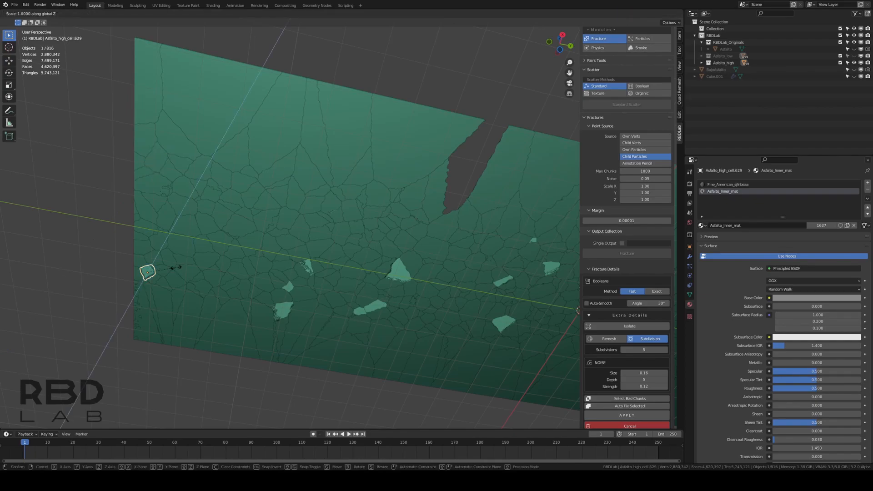
pyautogui.click(214, 256)
# Select the three neighbouring broken chunks close to the long edge on the underside and scale them together along Z.
pyautogui.moveTo(356, 288); pyautogui.dragTo(342, 312, button='middle')
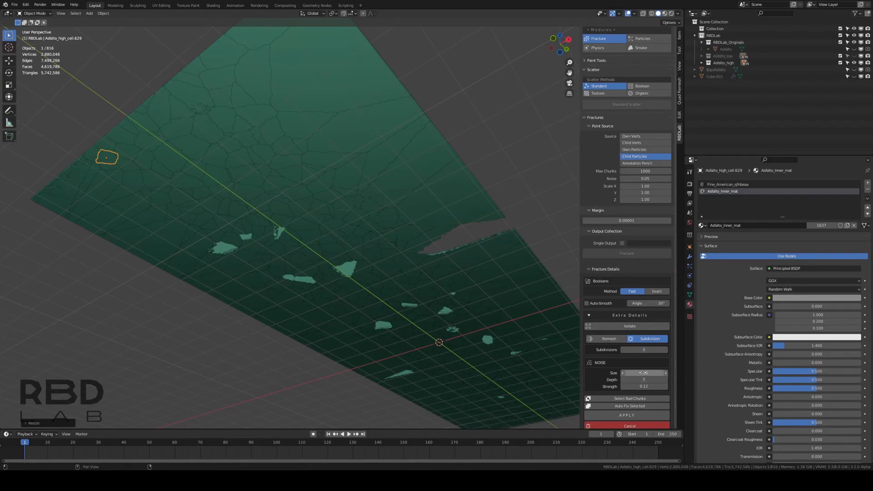
pyautogui.click(223, 250)
pyautogui.keyDown('shift'); pyautogui.click(245, 235); pyautogui.keyUp('shift')
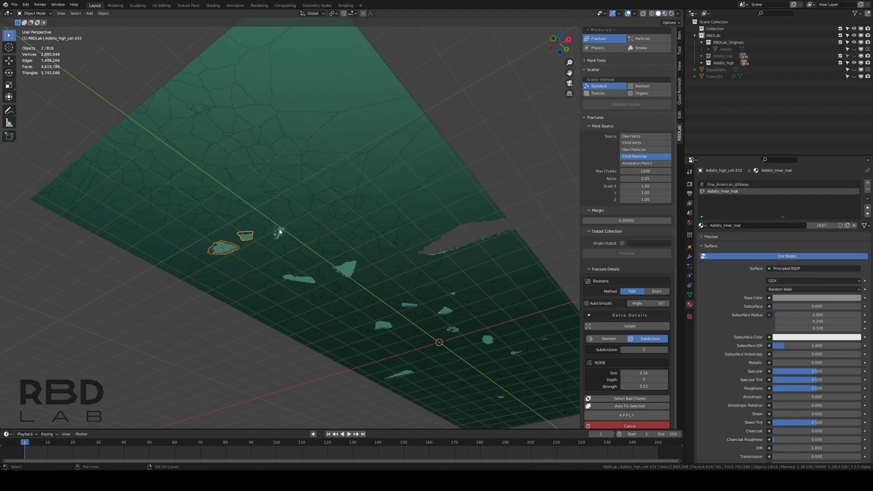
pyautogui.scroll(3, 278, 234)
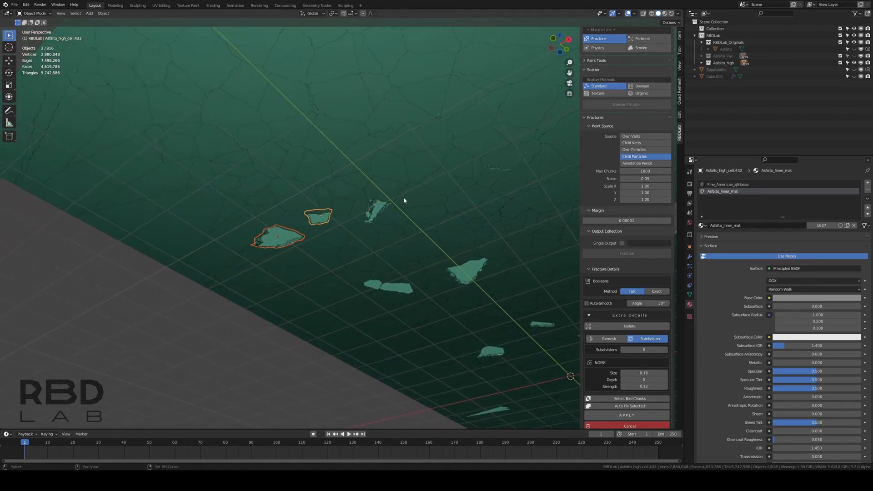
pyautogui.keyDown('shift'); pyautogui.click(375, 210); pyautogui.keyUp('shift')
pyautogui.keyDown('shift'); pyautogui.click(375, 209); pyautogui.keyUp('shift')
pyautogui.keyDown('shift'); pyautogui.click(376, 209); pyautogui.keyUp('shift')
pyautogui.press('g')
pyautogui.press('z')
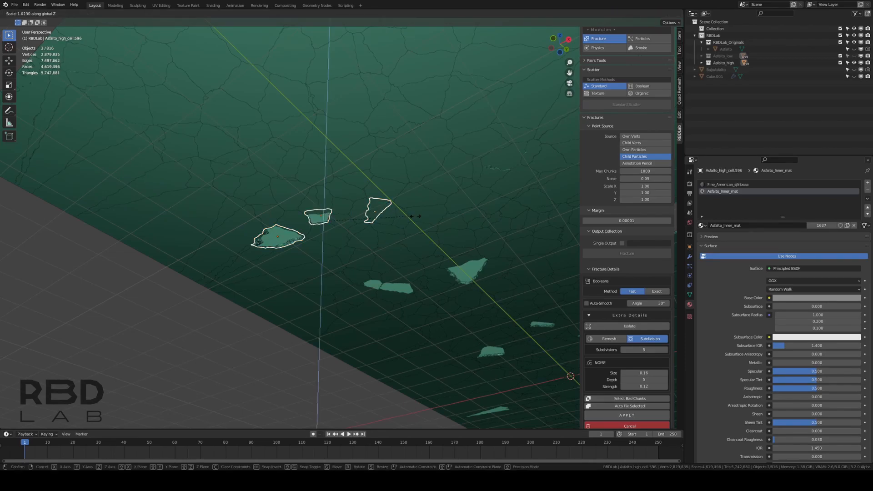
pyautogui.click(407, 216)
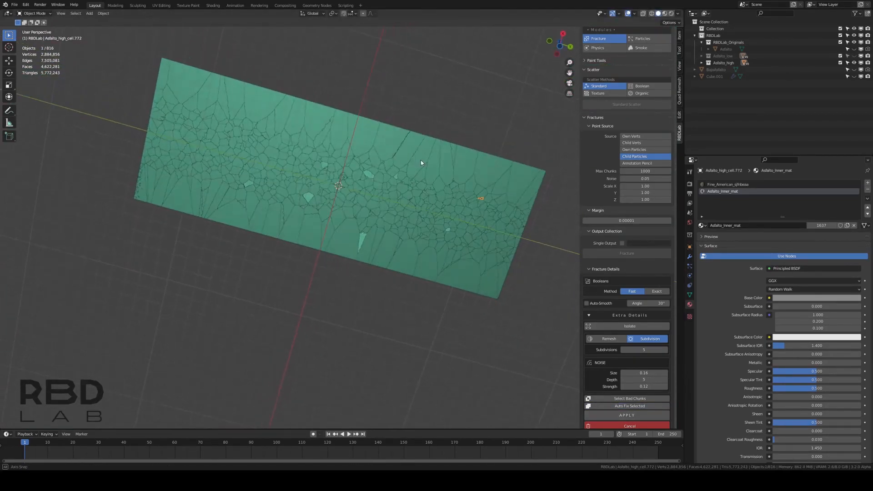
# Select the remaining broken chunks on the road's underside, auto-fix them and clear the selection.
pyautogui.click(314, 255)
pyautogui.keyDown('shift'); pyautogui.click(217, 232); pyautogui.keyUp('shift')
pyautogui.keyDown('shift'); pyautogui.click(401, 321); pyautogui.keyUp('shift')
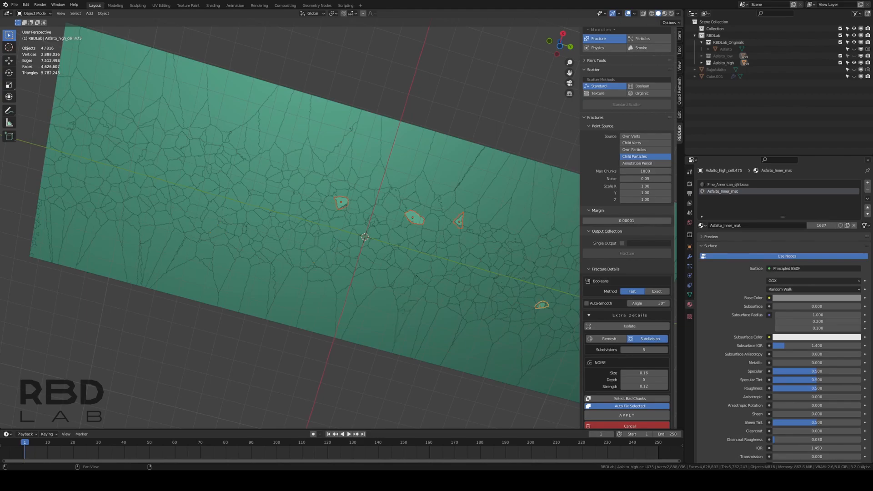
pyautogui.scroll(-5, 445, 268)
pyautogui.moveTo(445, 268); pyautogui.dragTo(454, 320, button='middle')
pyautogui.click(456, 322)
# Apply the Extra Details to the asphalt chunks.
pyautogui.moveTo(419, 213); pyautogui.dragTo(413, 239, button='middle')
pyautogui.click(622, 412)
pyautogui.moveTo(451, 308); pyautogui.dragTo(460, 288, button='middle')
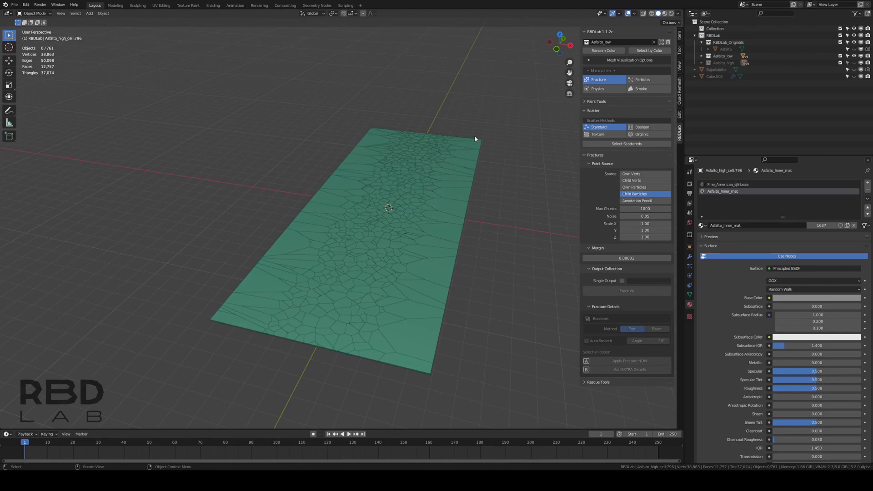
pyautogui.moveTo(408, 252); pyautogui.dragTo(403, 237, button='middle')
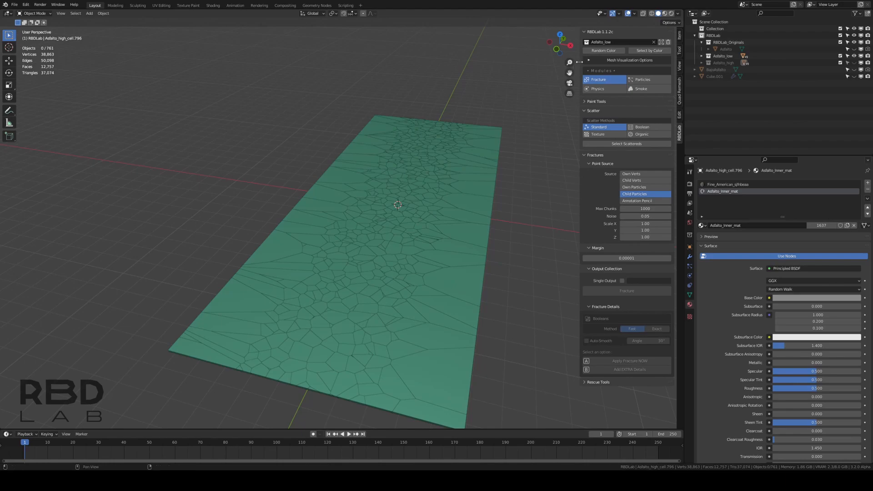
# Show the high-detail chunks in the viewport to examine their broken edges, and switch back to the low version.
pyautogui.click(628, 63)
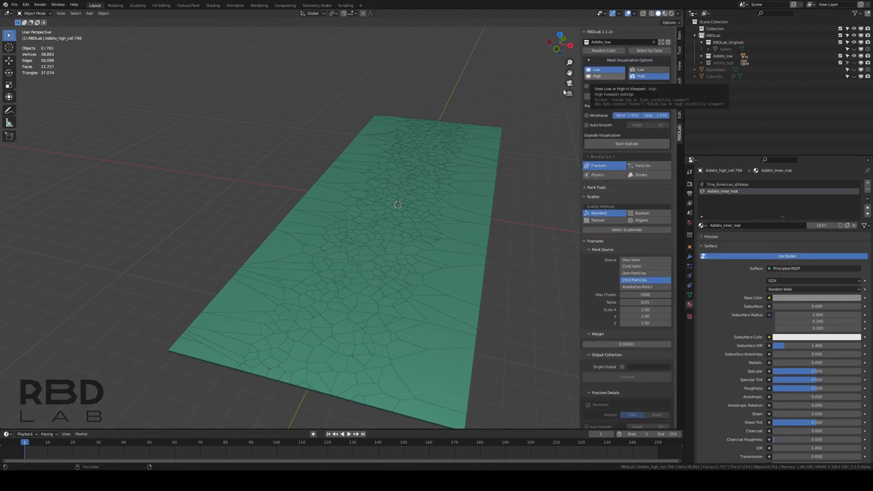
pyautogui.click(597, 77)
pyautogui.moveTo(439, 256)
pyautogui.mouseDown(button='middle')
pyautogui.moveTo(428, 276)
pyautogui.moveTo(446, 259)
pyautogui.mouseUp(button='middle')
pyautogui.scroll(4, 428, 273)
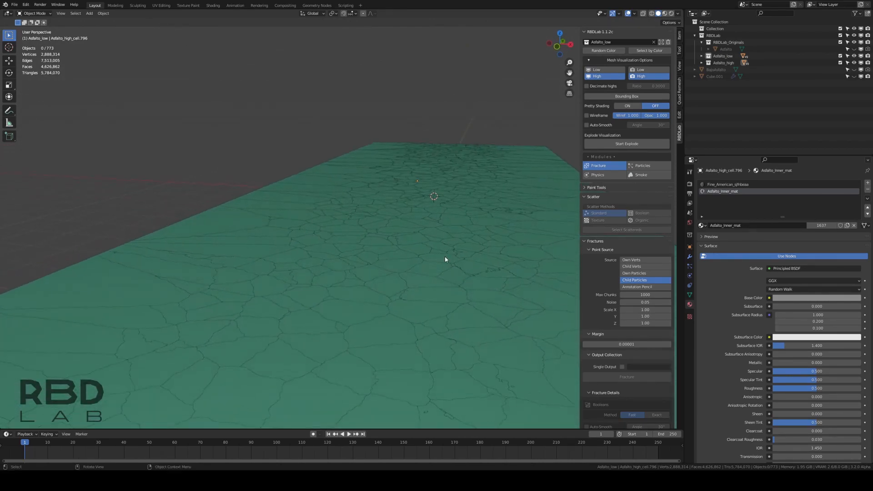
pyautogui.click(605, 71)
pyautogui.scroll(-4, 457, 214)
pyautogui.moveTo(456, 212); pyautogui.dragTo(457, 215, button='middle')
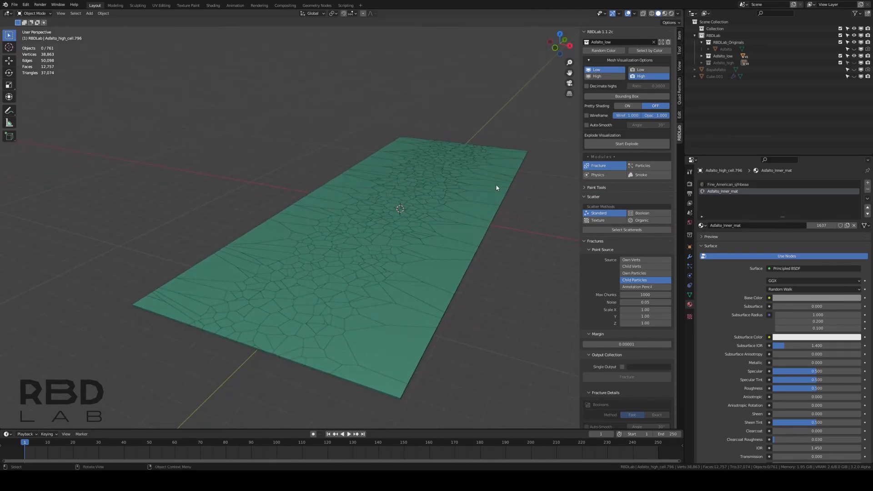
# Unhide BajoAsfalto and the Cube.001 particle box, and lower the box along Z onto the road.
pyautogui.click(854, 70)
pyautogui.click(854, 76)
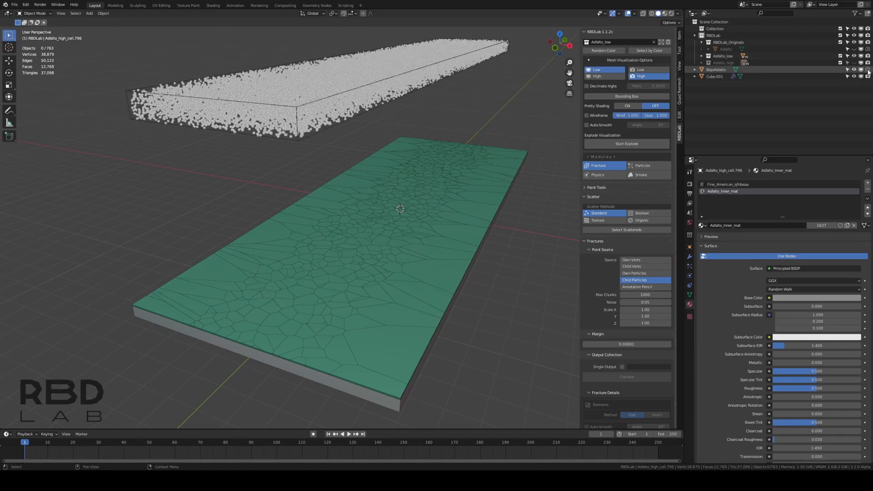
pyautogui.moveTo(310, 373); pyautogui.dragTo(322, 337, button='middle')
pyautogui.moveTo(414, 129); pyautogui.dragTo(416, 148, button='middle')
pyautogui.click(411, 60)
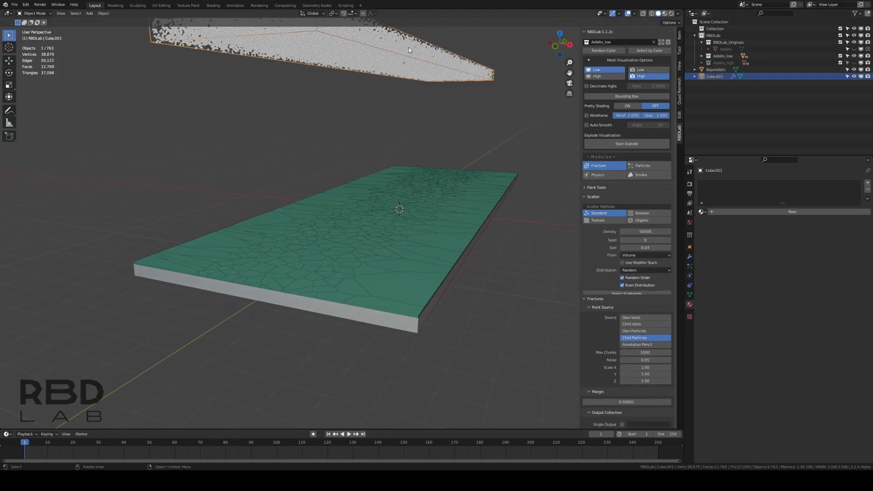
pyautogui.press('g')
pyautogui.press('z')
pyautogui.click(435, 224)
# Scale the Cube.001 particle box along Z around the base layer and apply its transform.
pyautogui.moveTo(438, 225); pyautogui.dragTo(448, 207, button='middle')
pyautogui.press('s')
pyautogui.press('z')
pyautogui.click(464, 214)
pyautogui.hotkey('ctrl', 'a')
pyautogui.click(465, 215)
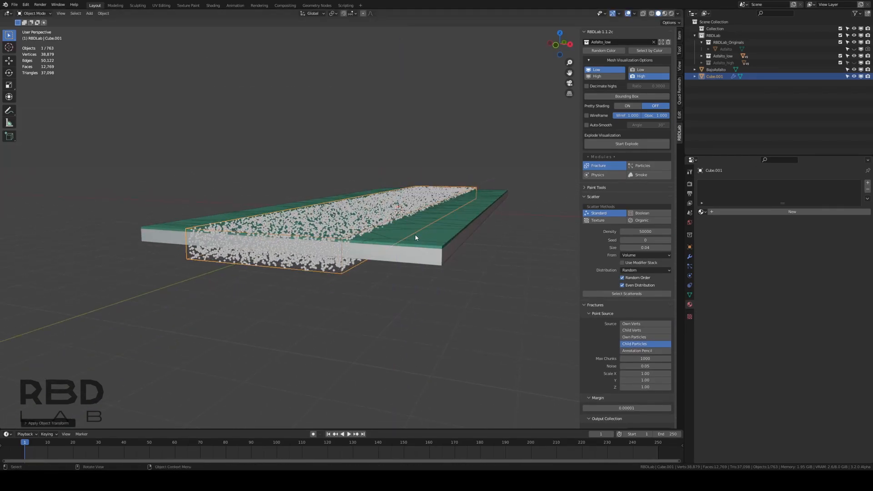
# Parent the Cube.001 particle box to the BajoAsfalto layer.
pyautogui.keyDown('shift'); pyautogui.click(431, 262); pyautogui.keyUp('shift')
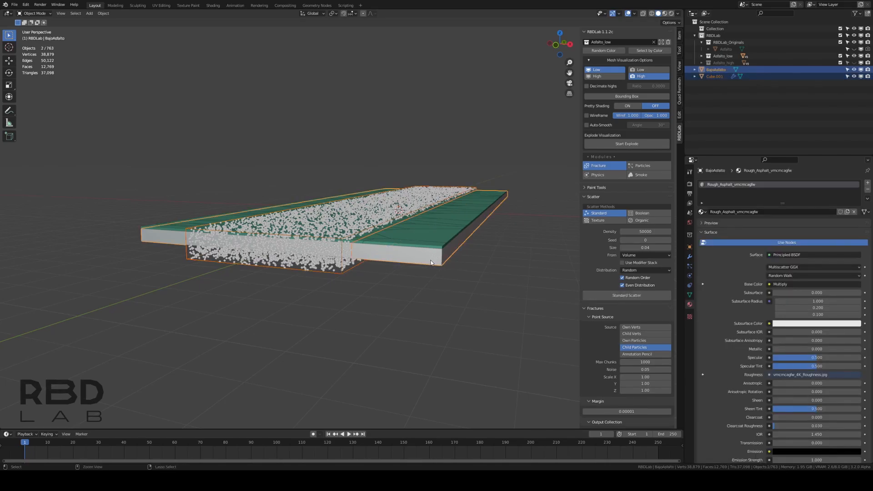
pyautogui.hotkey('ctrl', 'p')
pyautogui.click(431, 263)
pyautogui.moveTo(432, 263)
pyautogui.mouseDown(button='middle')
pyautogui.moveTo(446, 262)
pyautogui.moveTo(424, 273)
pyautogui.mouseUp(button='middle')
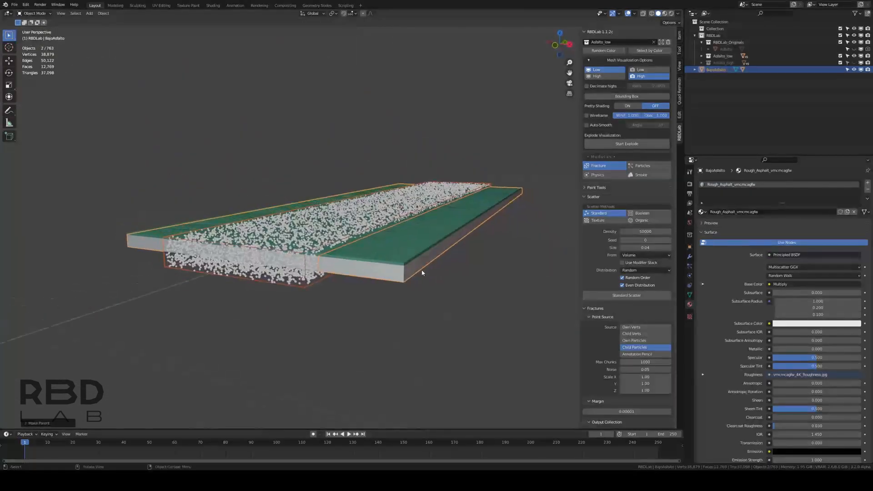
# Set Max Chunks to 800 and fracture the BajoAsfalto layer alone using the child particles.
pyautogui.click(407, 275)
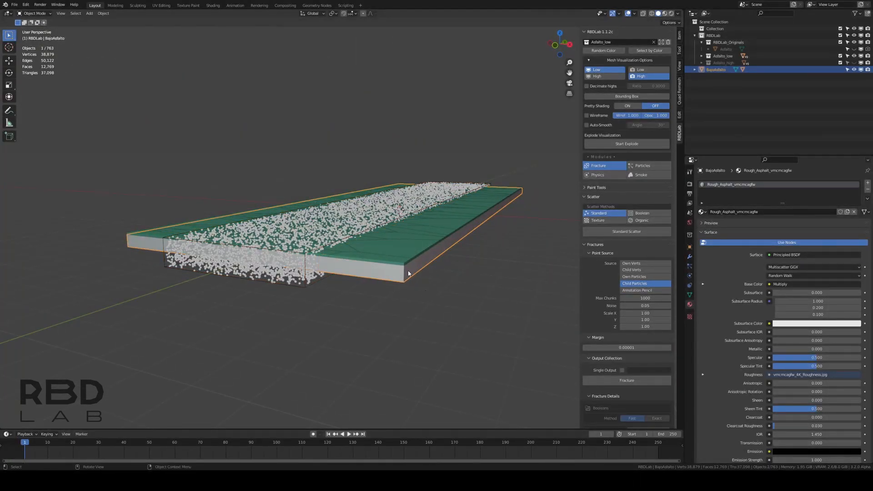
pyautogui.click(645, 298)
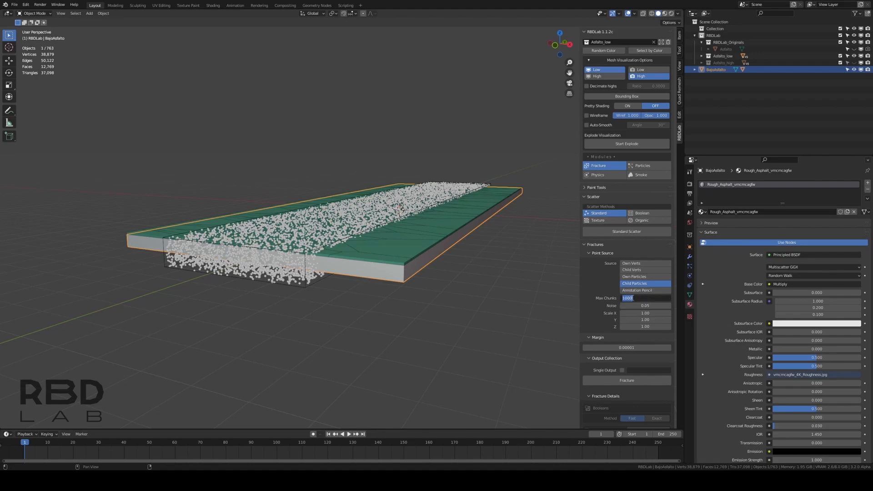
pyautogui.write('800')
pyautogui.press('Return')
pyautogui.click(631, 381)
# Add Extra Details to the fractured BajoAsfalto layer and view its underside.
pyautogui.moveTo(436, 266); pyautogui.dragTo(438, 236, button='middle')
pyautogui.moveTo(414, 151); pyautogui.dragTo(397, 193, button='middle')
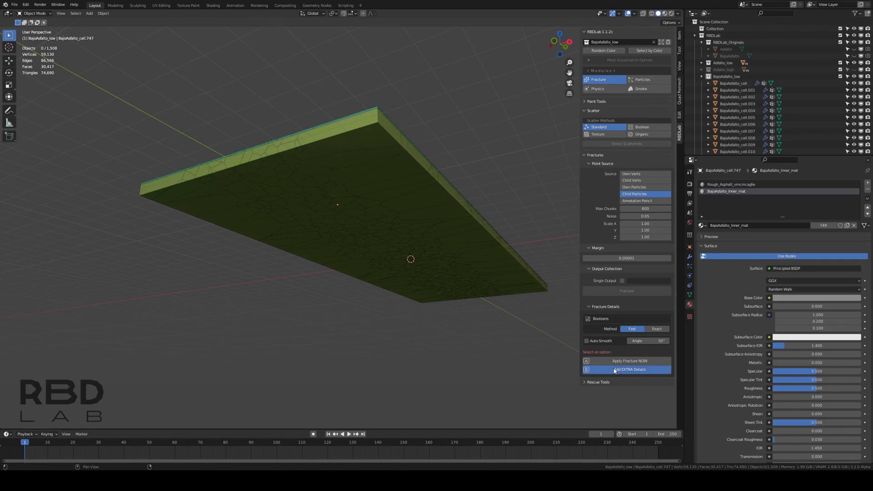
pyautogui.moveTo(511, 295); pyautogui.dragTo(504, 263, button='middle')
pyautogui.scroll(-3, 635, 374)
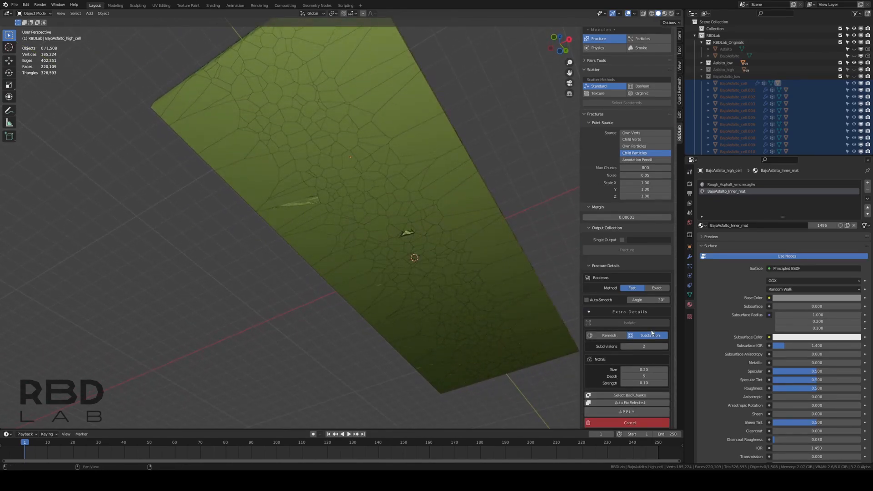
# Switch the BajoAsfalto layer's extra details from subdivision to a voxel remesh with a voxel size of 0.07 m.
pyautogui.click(608, 336)
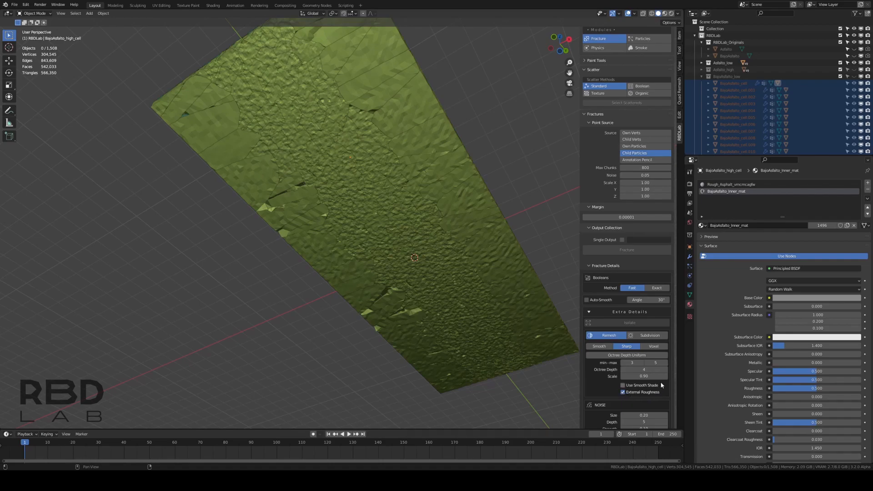
pyautogui.click(654, 347)
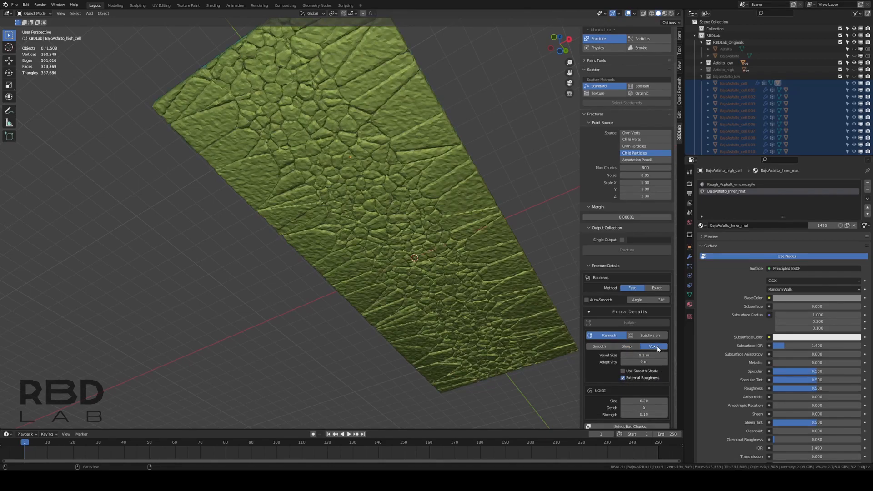
pyautogui.moveTo(501, 273); pyautogui.dragTo(432, 284, button='middle')
pyautogui.click(643, 355)
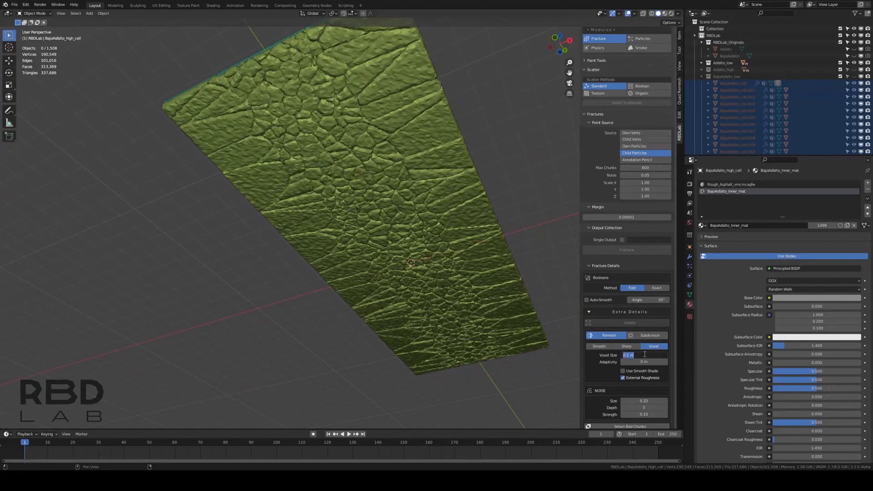
pyautogui.write('0.07')
pyautogui.press('Return')
pyautogui.moveTo(444, 172)
pyautogui.mouseDown(button='middle')
pyautogui.moveTo(390, 160)
pyautogui.moveTo(350, 171)
pyautogui.moveTo(335, 198)
pyautogui.moveTo(462, 203)
pyautogui.moveTo(440, 178)
pyautogui.mouseUp(button='middle')
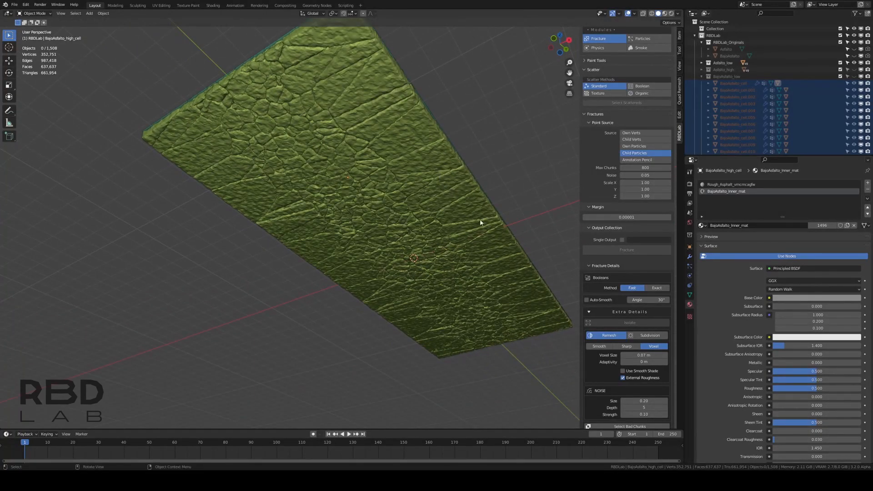
# Apply the extra details to the BajoAsfalto fracture and save the file.
pyautogui.scroll(-3, 625, 371)
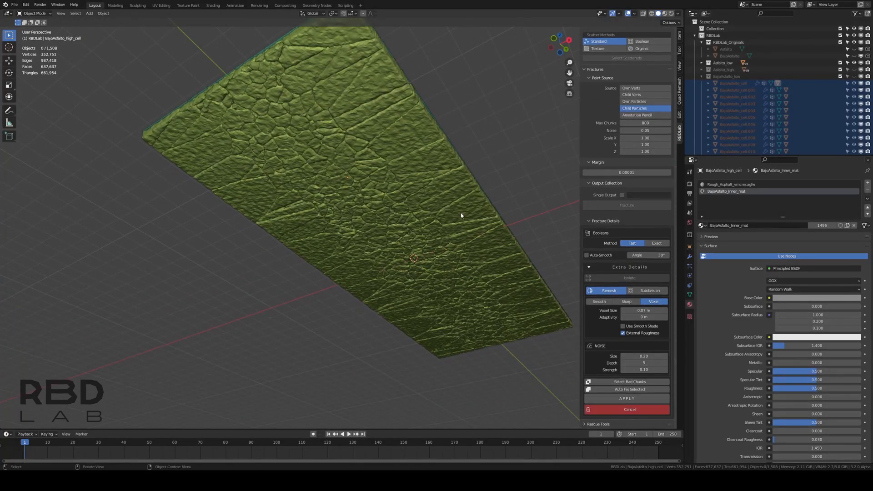
pyautogui.click(616, 399)
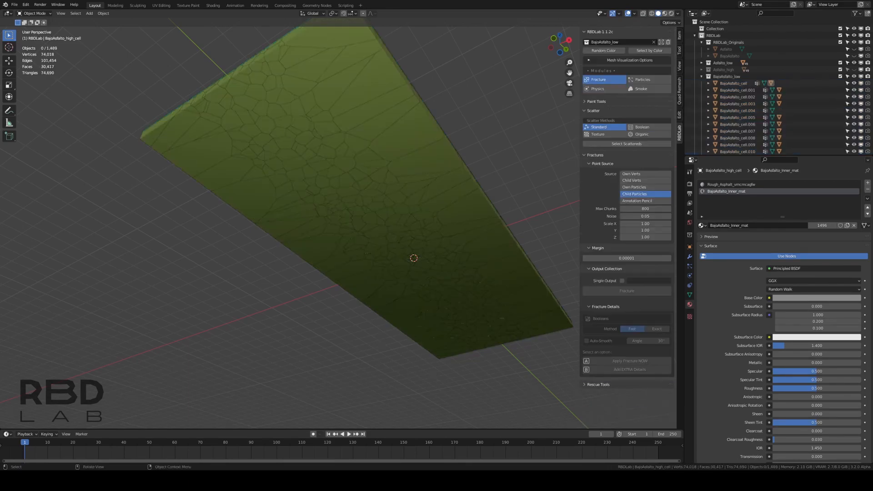
pyautogui.moveTo(460, 200); pyautogui.dragTo(449, 253, button='middle')
pyautogui.hotkey('ctrl', 's')
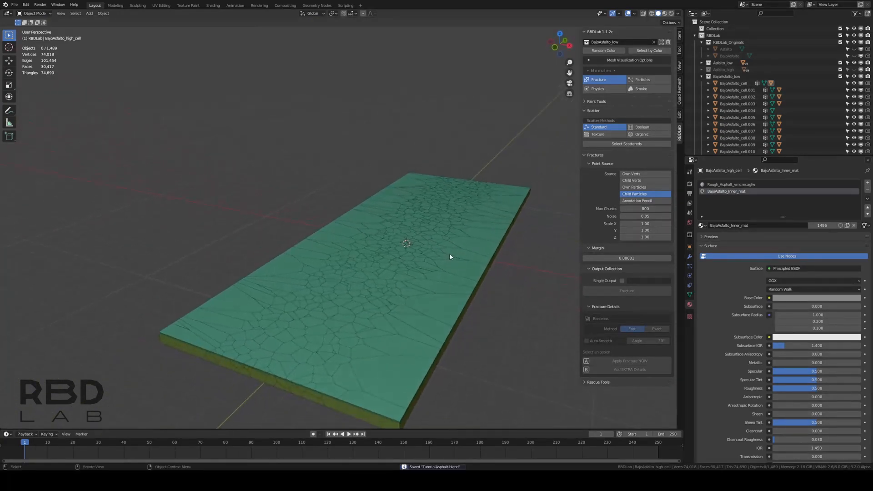
pyautogui.scroll(-2, 450, 252)
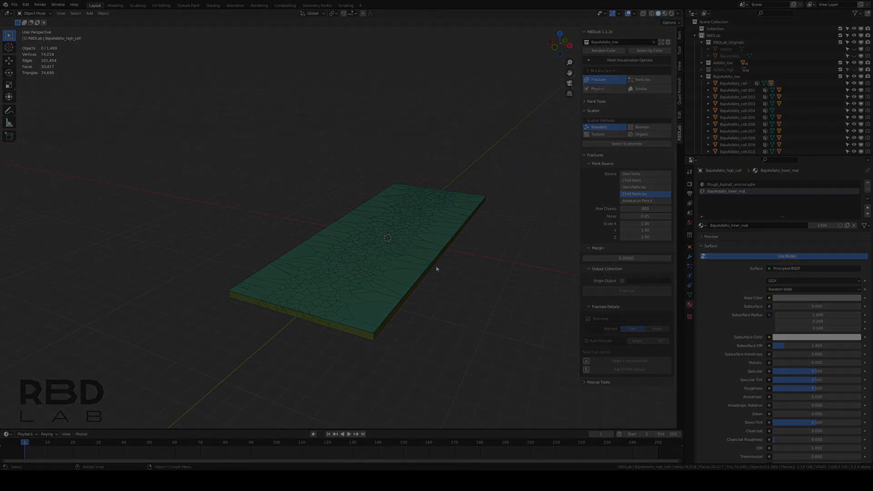